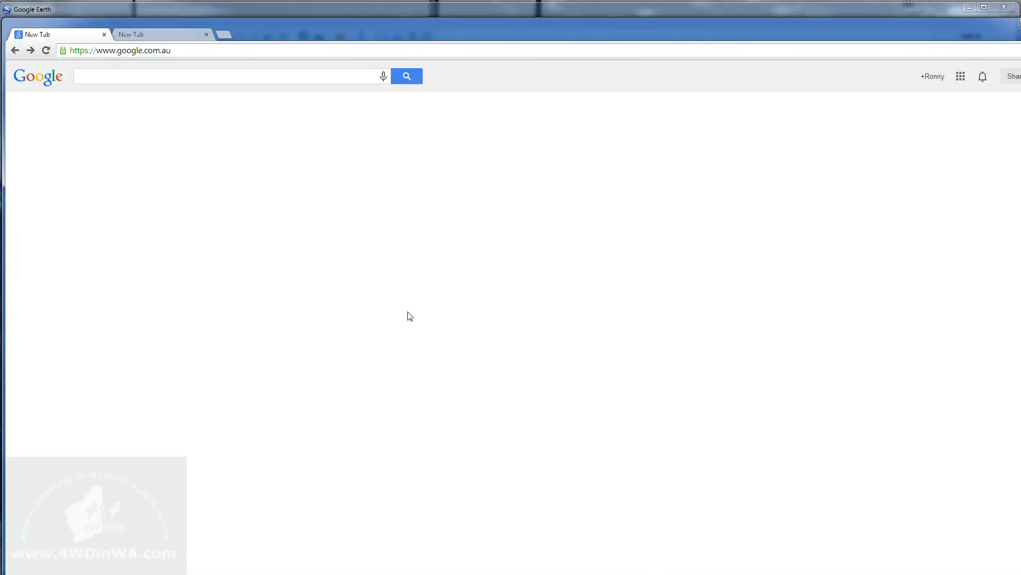
Search the web for Google Earth and open the Download Google Earth page.
{"action": "left_click", "coordinate": [119, 78]}
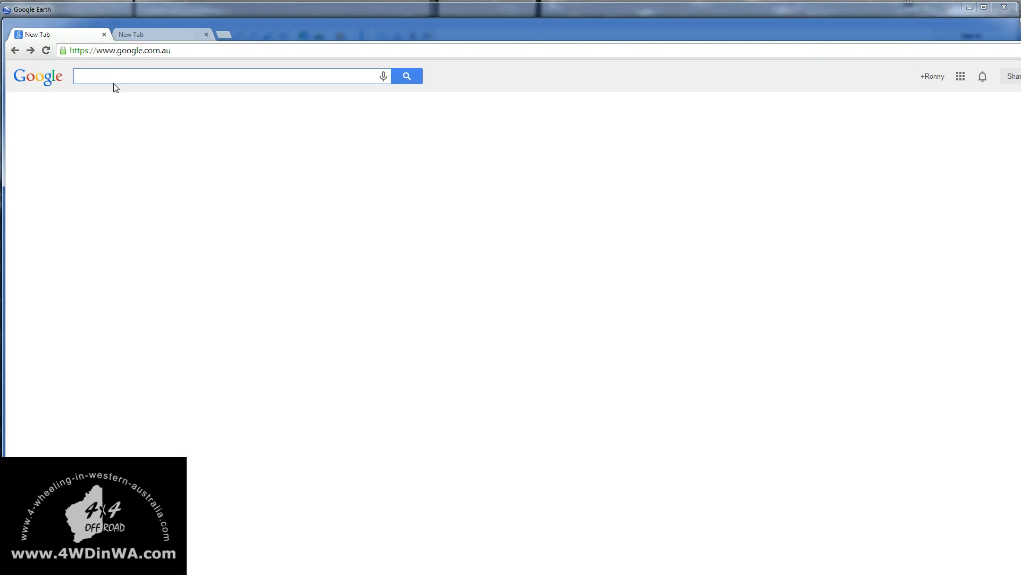
{"action": "type", "text": "goolge earth"}
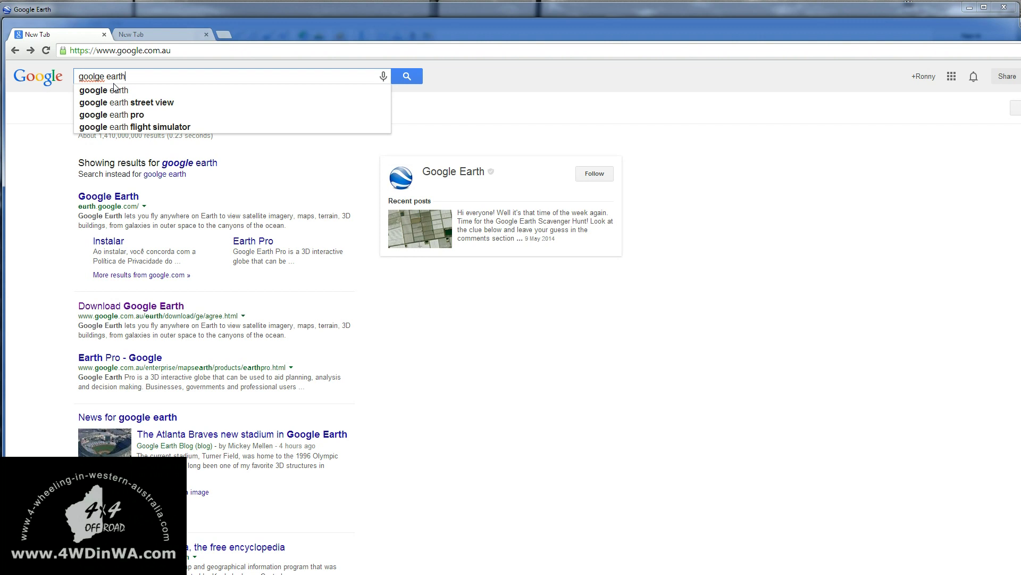
{"action": "key", "text": "Return"}
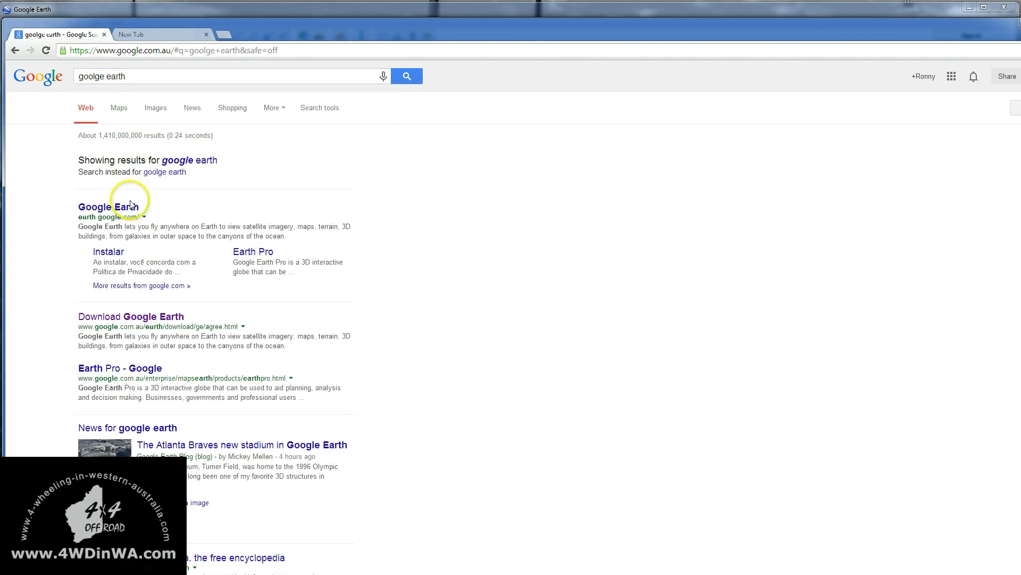
{"action": "left_click", "coordinate": [146, 318]}
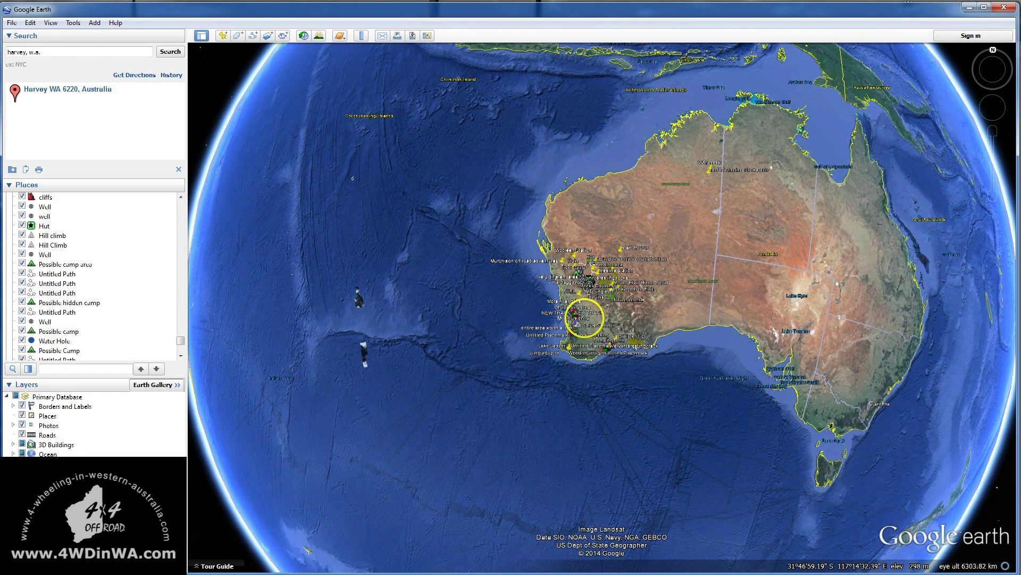
Switch to Google Earth, fly to the Harvey WA 6220, Australia search result and view the surrounding area.
{"action": "double_click", "coordinate": [559, 317]}
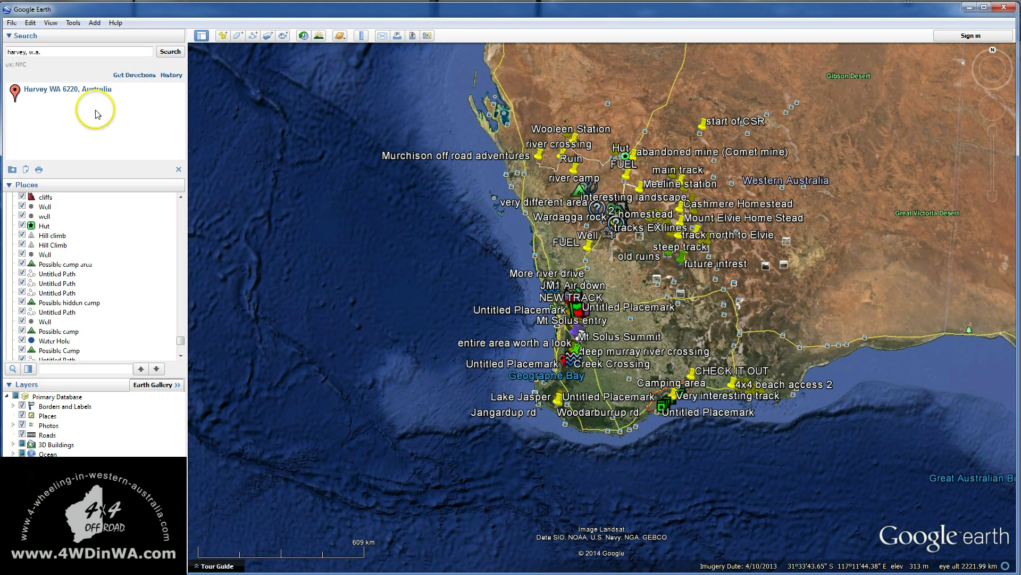
{"action": "left_click", "coordinate": [79, 94]}
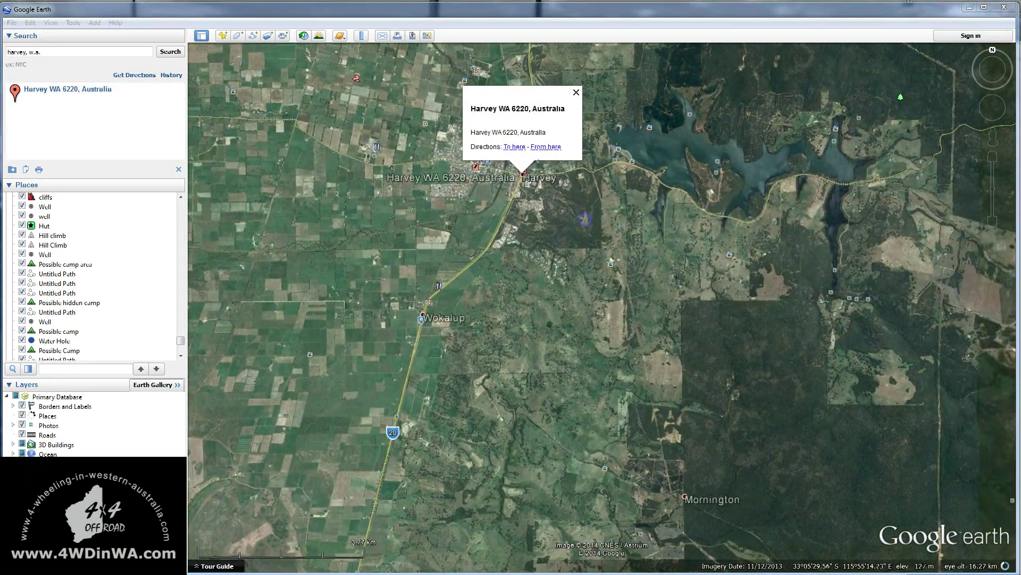
{"action": "left_click", "coordinate": [645, 240]}
{"action": "scroll", "coordinate": [581, 209], "scroll_direction": "down", "scroll_amount": 3}
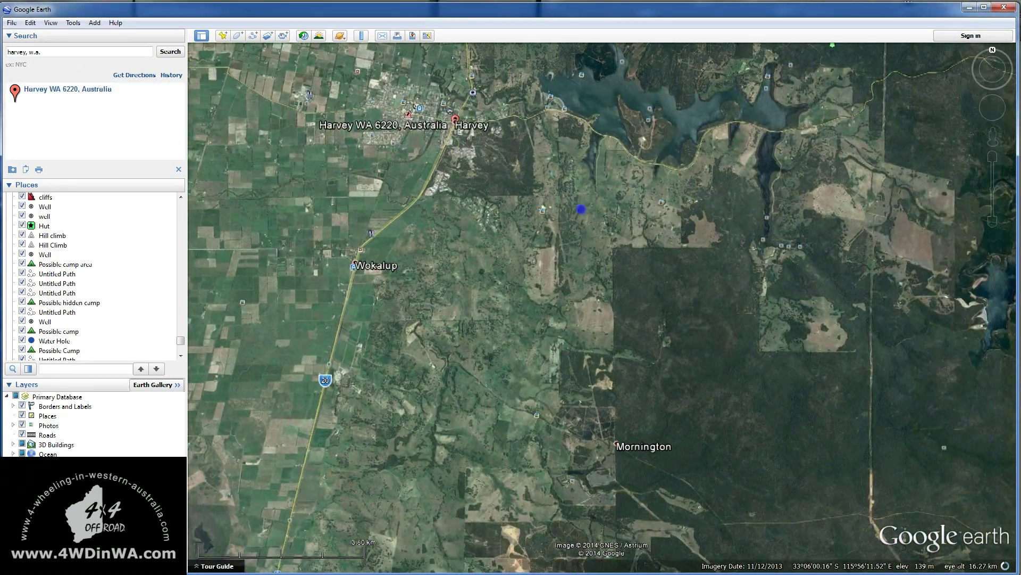
{"action": "left_click_drag", "start_coordinate": [510, 217], "coordinate": [529, 249]}
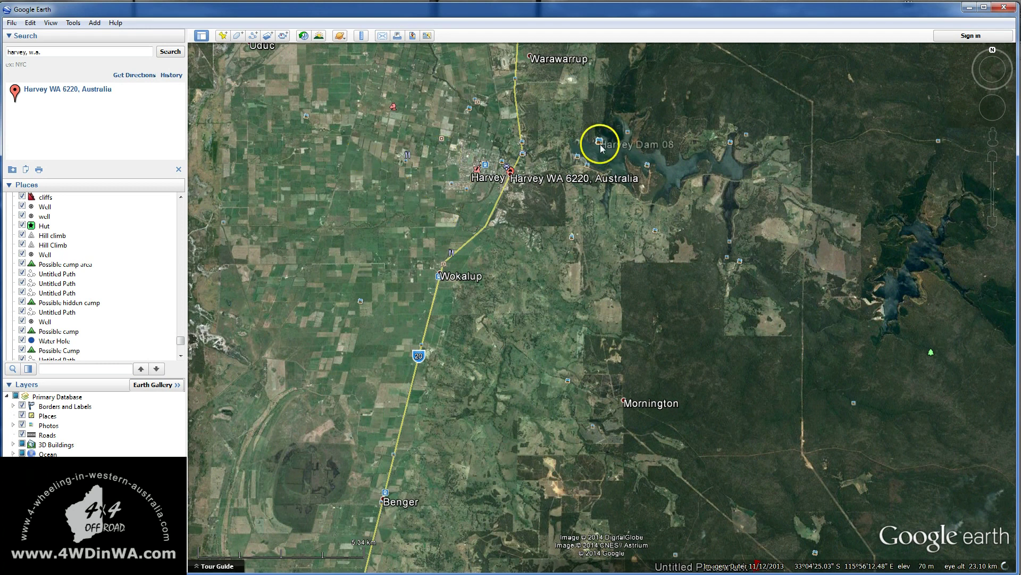
{"action": "mouse_move", "coordinate": [993, 160]}
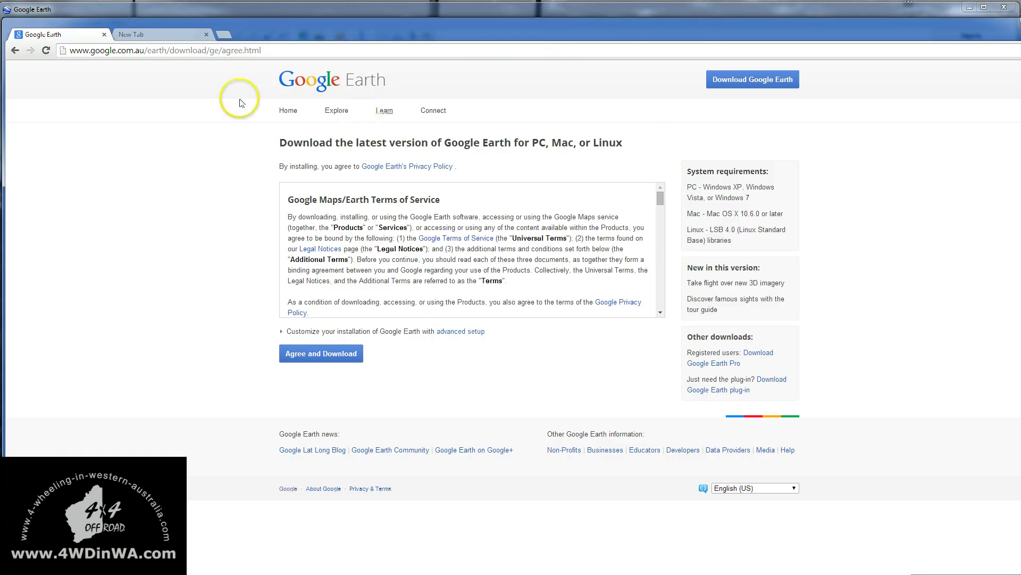
In the browser's empty second tab, search for "4 wheeling" and open the 4 wheeling in Western Australia home page.
{"action": "left_click", "coordinate": [154, 35]}
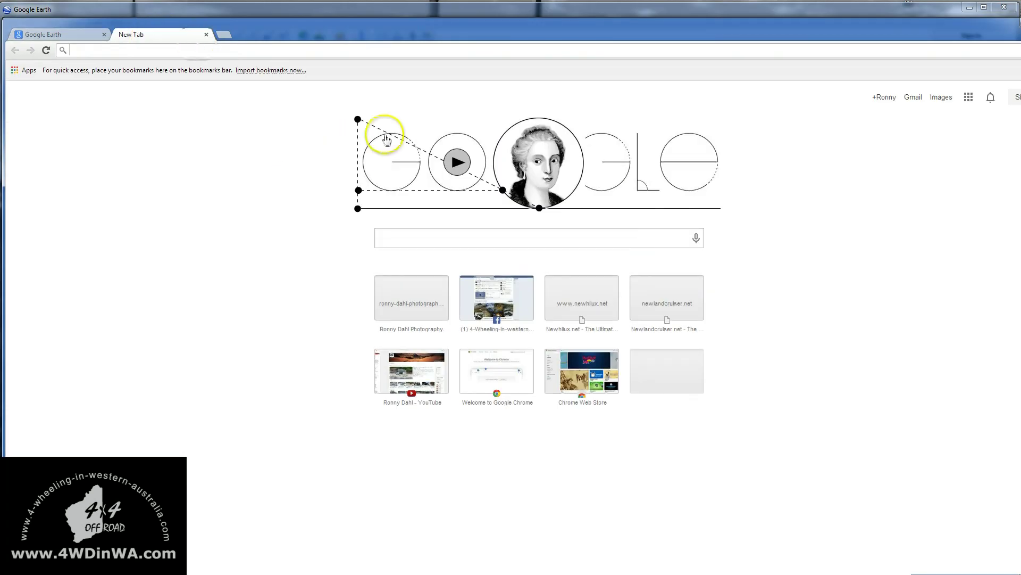
{"action": "left_click", "coordinate": [402, 237]}
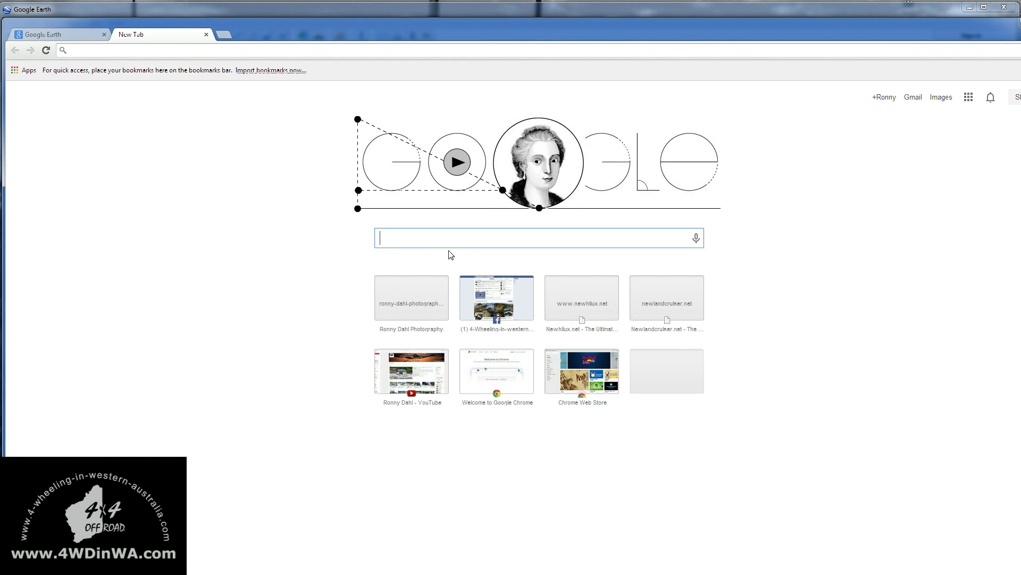
{"action": "type", "text": "4 wheeling"}
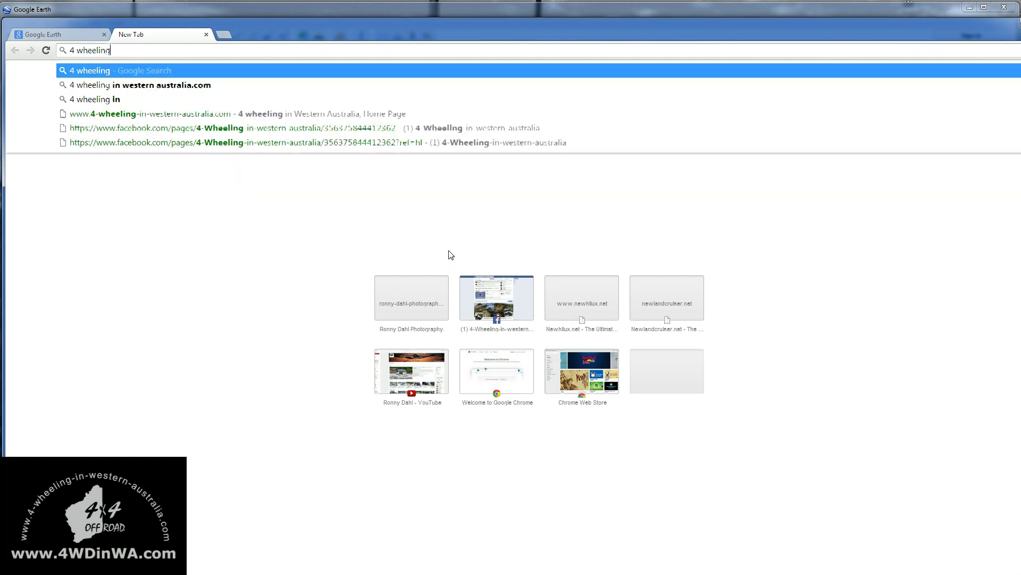
{"action": "key", "text": "Return"}
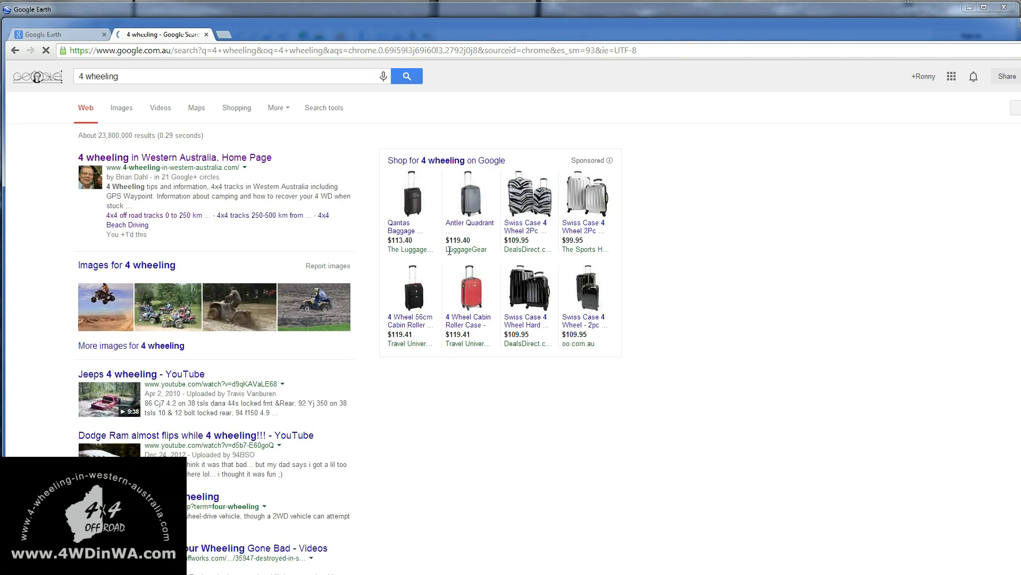
{"action": "left_click", "coordinate": [213, 158]}
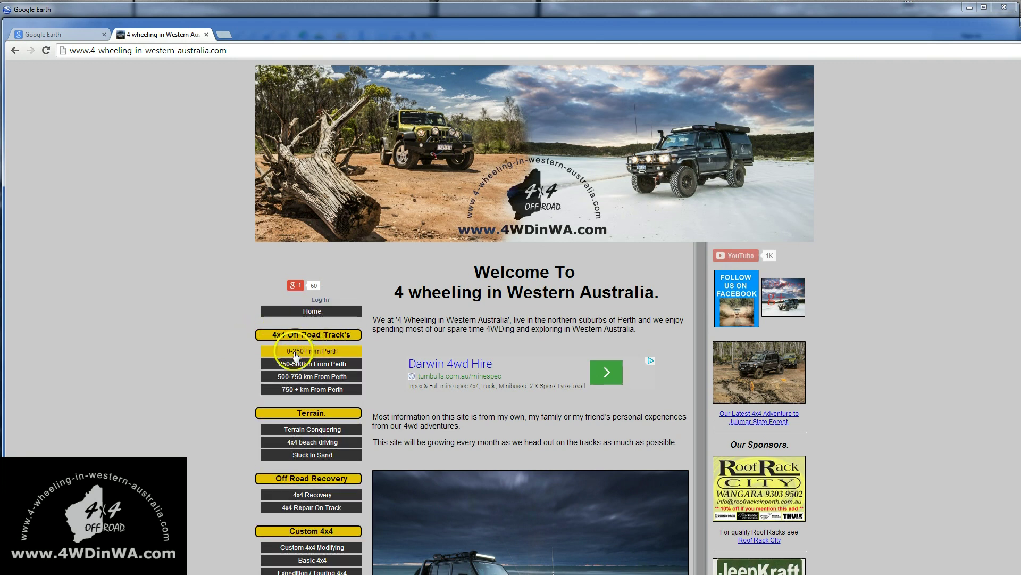
Open the Harvey Hill Climbs page from the 0-250 km from Perth tracks and find its GPS waypoints.
{"action": "left_click", "coordinate": [322, 357]}
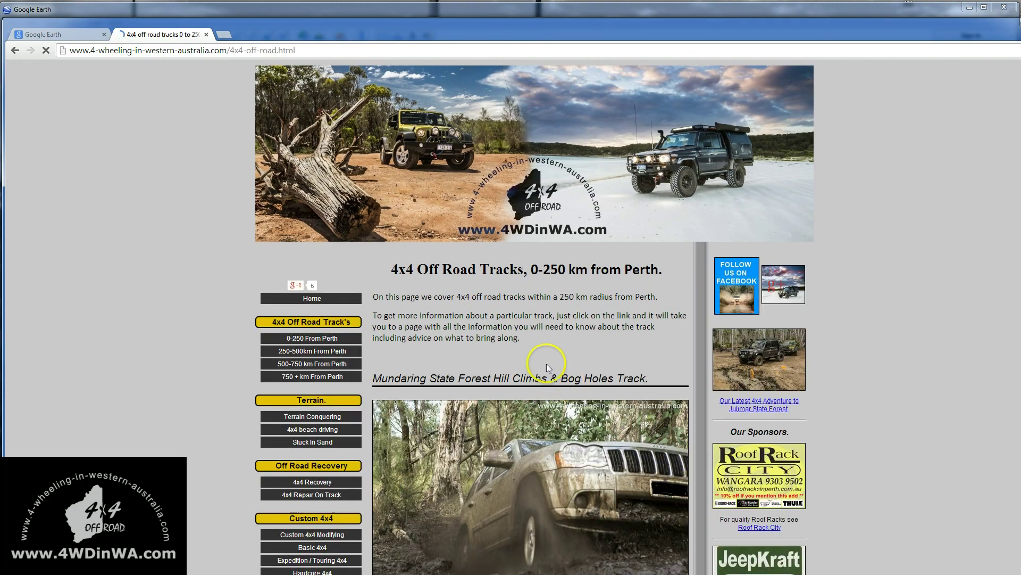
{"action": "scroll", "coordinate": [546, 367], "scroll_direction": "down", "scroll_amount": 10}
{"action": "scroll", "coordinate": [545, 367], "scroll_direction": "down", "scroll_amount": 20}
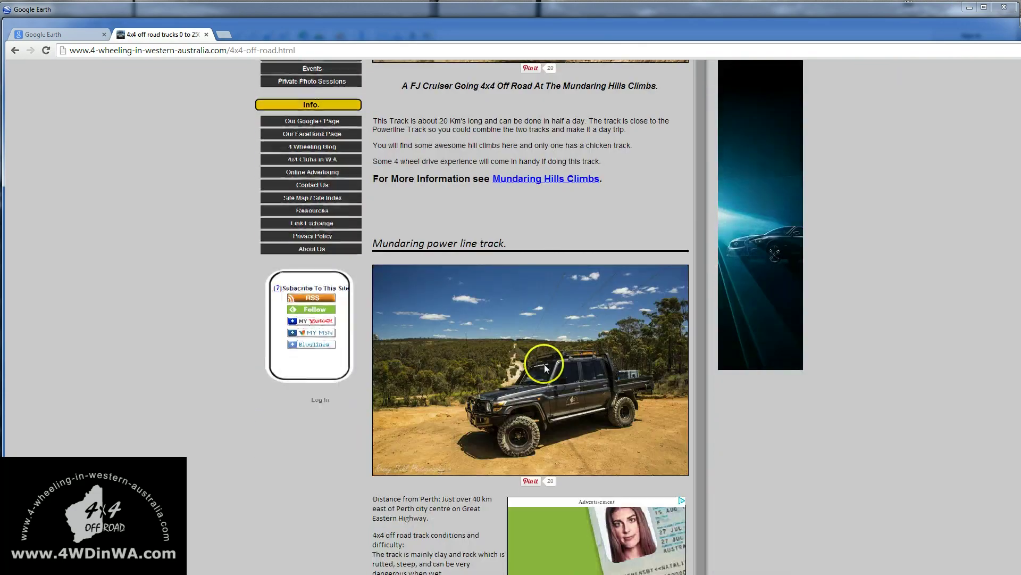
{"action": "scroll", "coordinate": [545, 366], "scroll_direction": "down", "scroll_amount": 20}
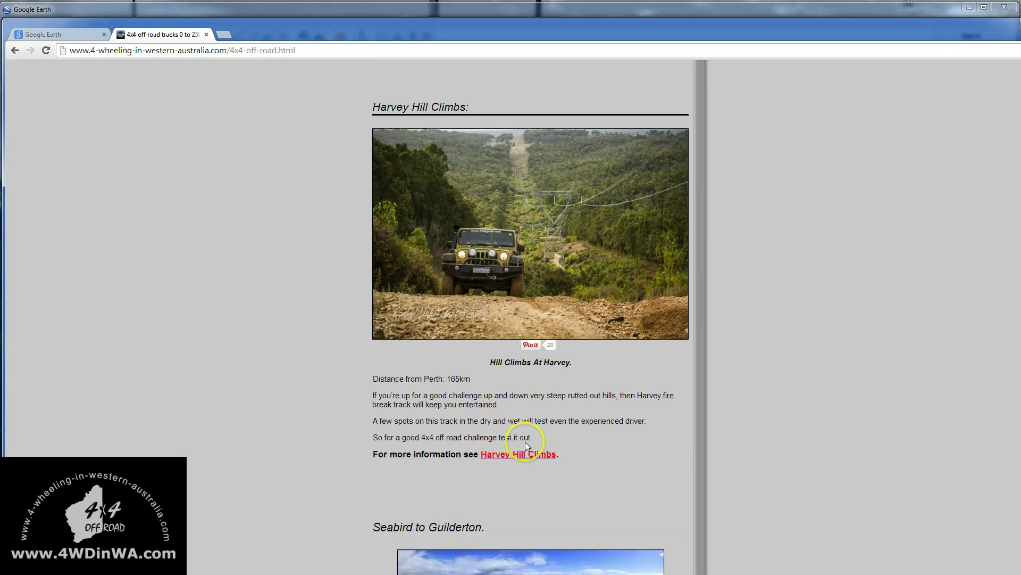
{"action": "left_click", "coordinate": [535, 455]}
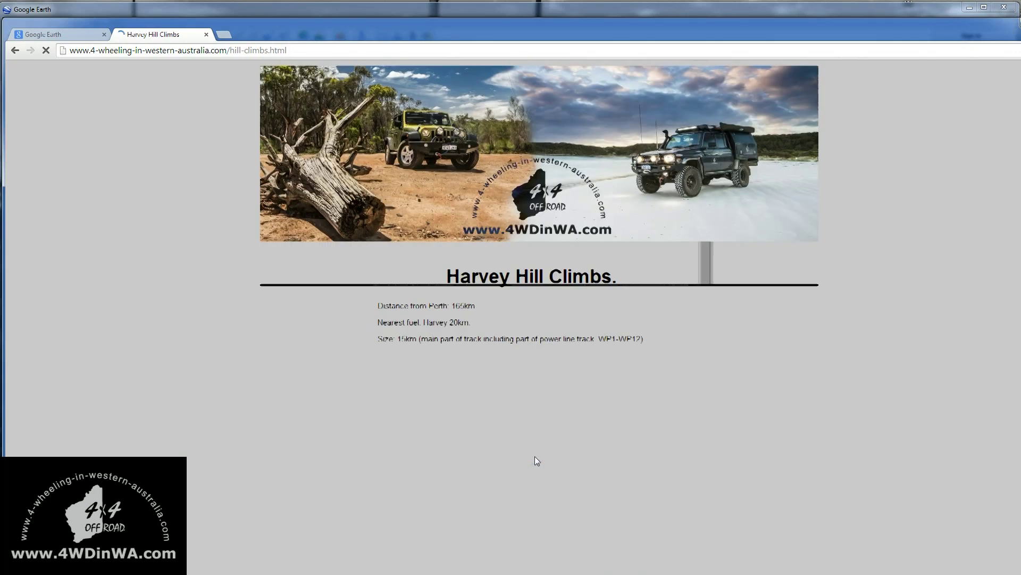
{"action": "scroll", "coordinate": [486, 408], "scroll_direction": "down", "scroll_amount": 20}
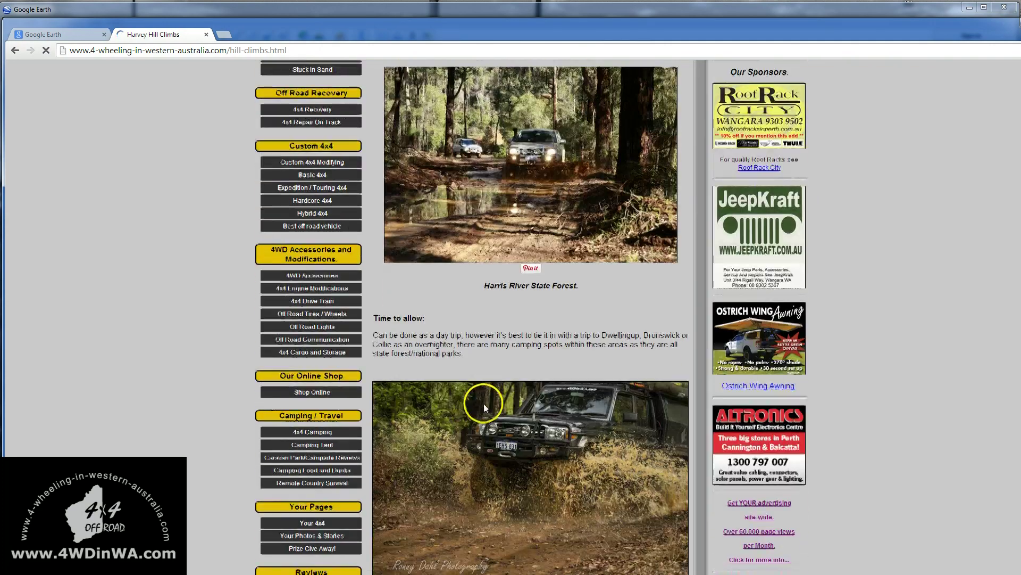
{"action": "scroll", "coordinate": [493, 407], "scroll_direction": "down", "scroll_amount": 20}
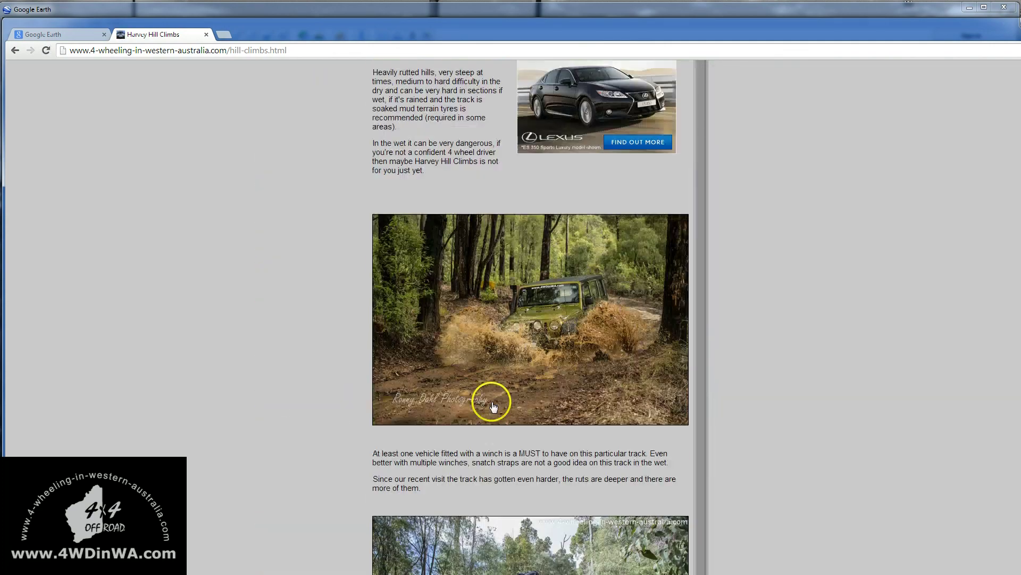
{"action": "scroll", "coordinate": [493, 407], "scroll_direction": "down", "scroll_amount": 6}
{"action": "scroll", "coordinate": [493, 402], "scroll_direction": "down", "scroll_amount": 5}
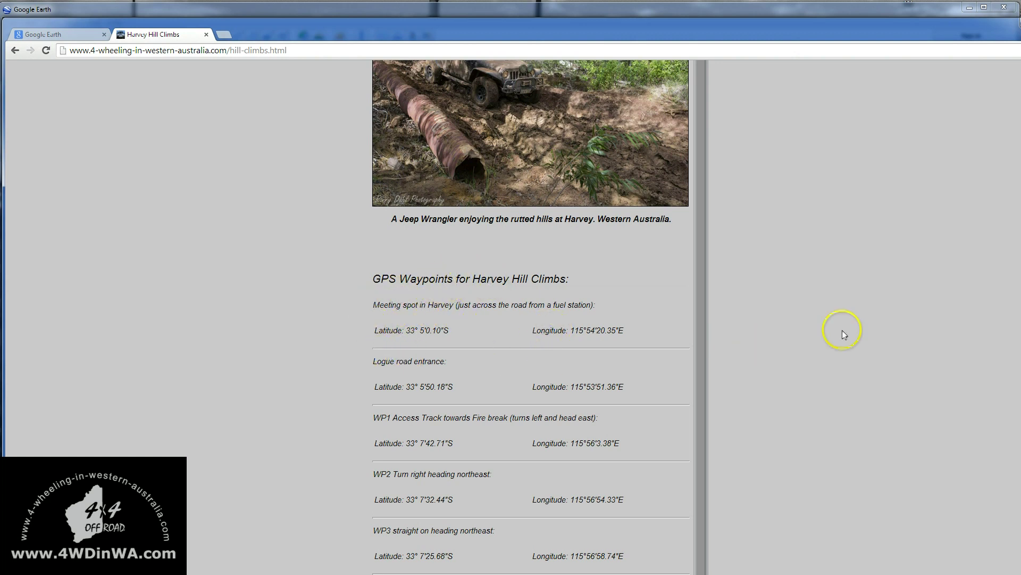
Create a new placemark in Google Earth and name it "Meeting spot in Harvey", copied from the website's waypoint list.
{"action": "left_click", "coordinate": [703, 13]}
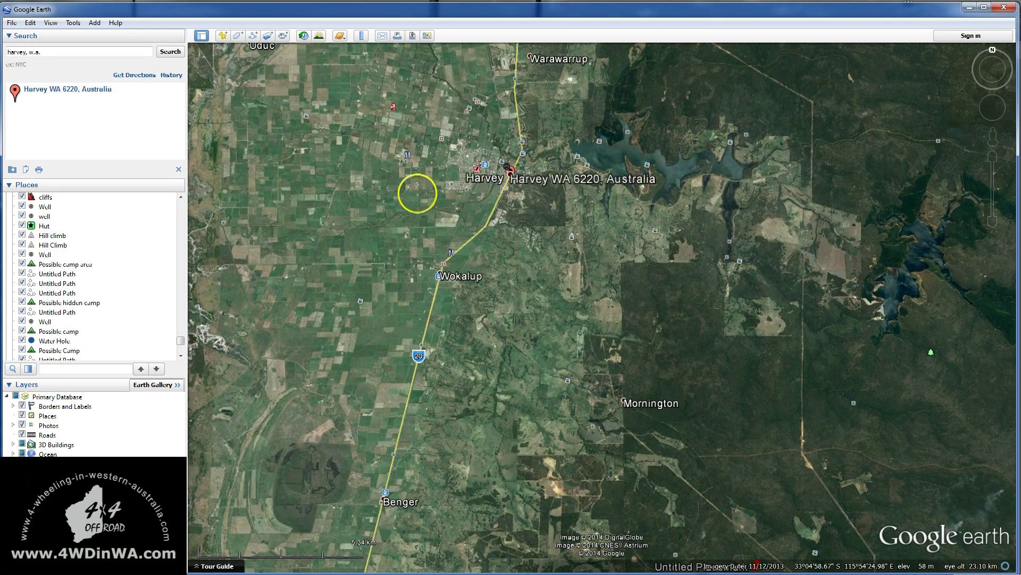
{"action": "left_click", "coordinate": [224, 38]}
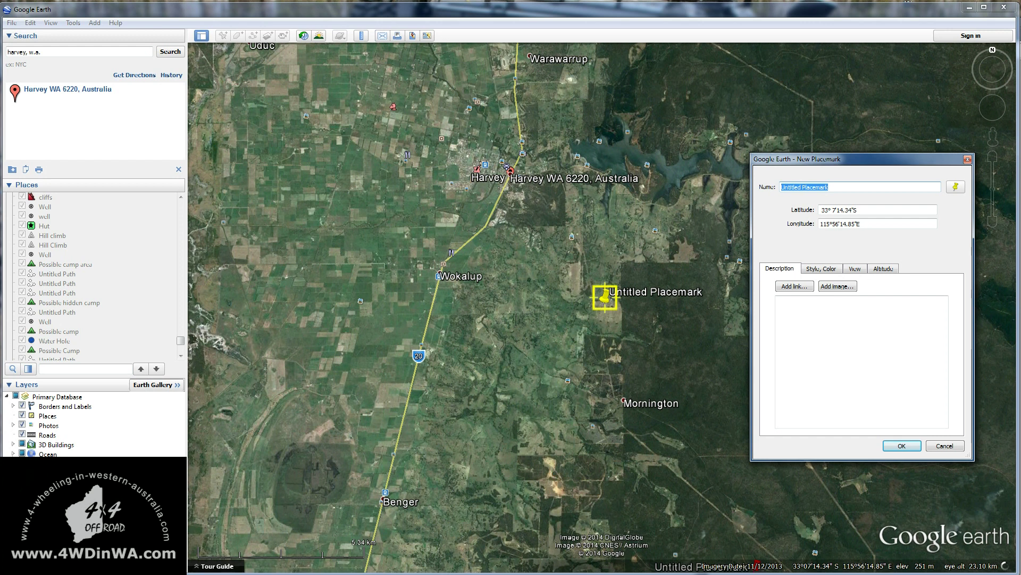
{"action": "key", "text": "alt+Tab"}
{"action": "left_click", "coordinate": [982, 143]}
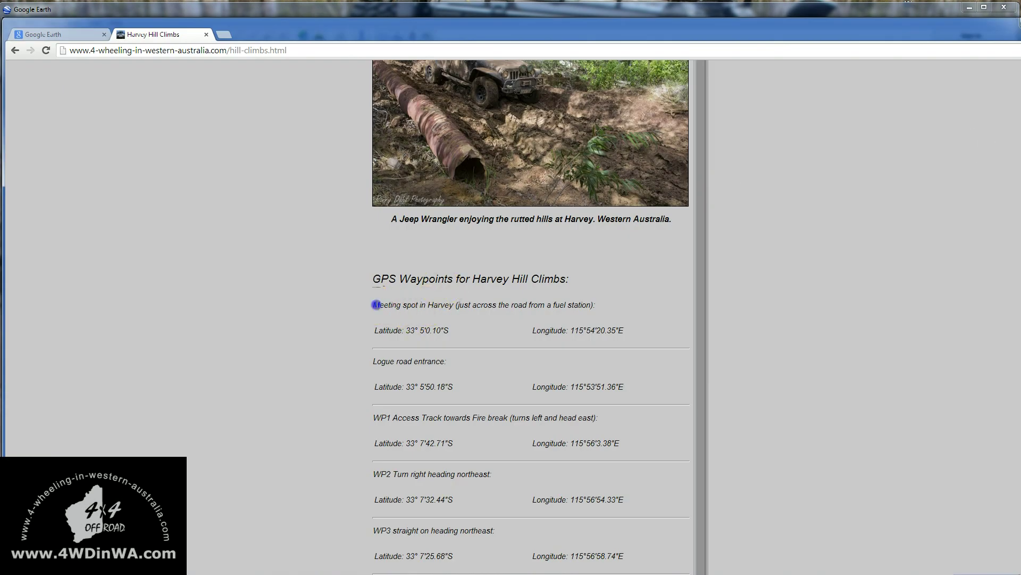
{"action": "left_click_drag", "start_coordinate": [449, 307], "coordinate": [451, 306]}
{"action": "key", "text": "ctrl+c"}
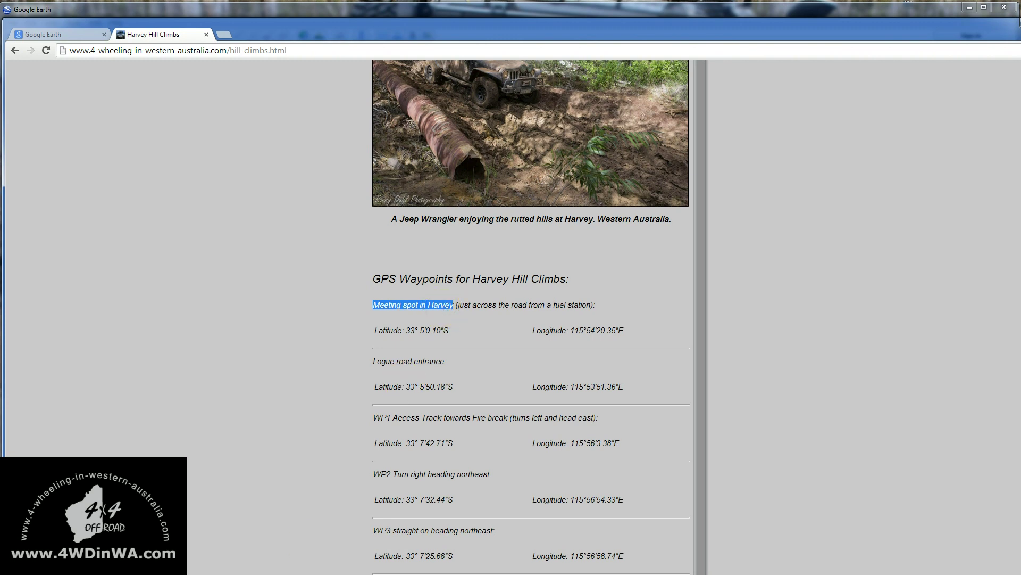
{"action": "key", "text": "alt+Tab"}
{"action": "left_click_drag", "start_coordinate": [830, 188], "coordinate": [857, 207]}
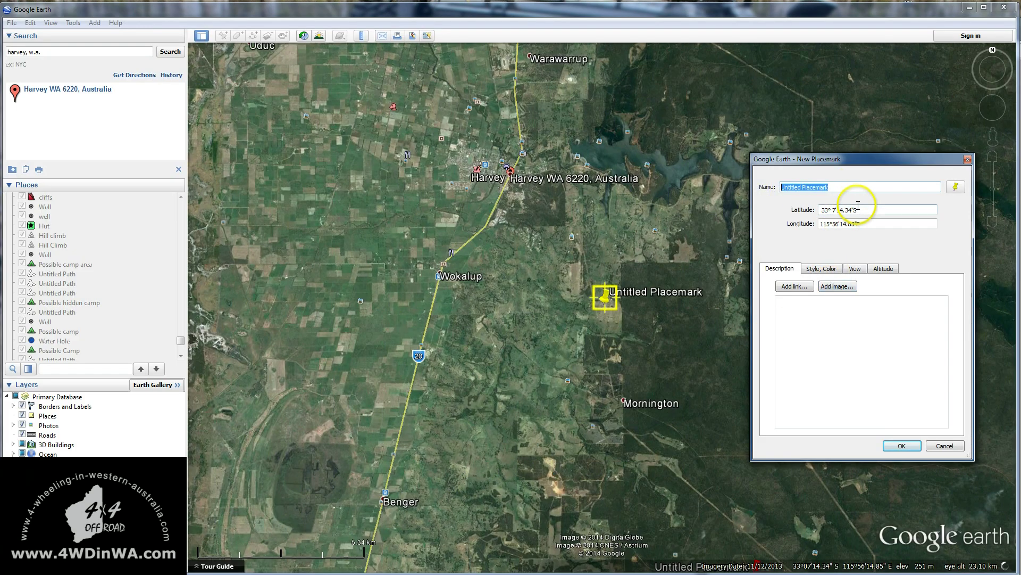
{"action": "key", "text": "ctrl+v"}
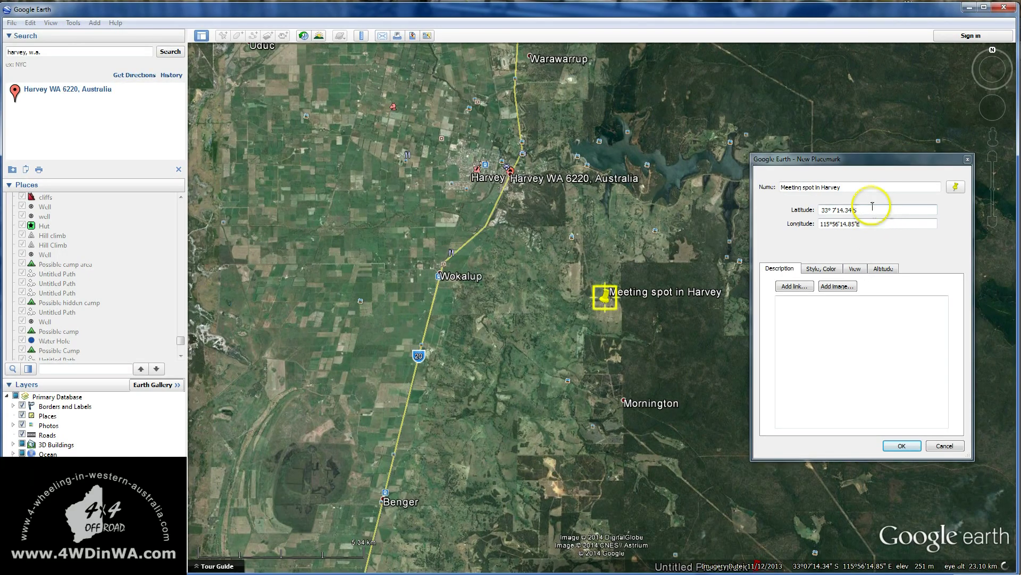
Set the meeting spot placemark's latitude to 33° 5'0.10"S and longitude to 115°54'20.35"E, and save it.
{"action": "left_click_drag", "start_coordinate": [873, 209], "coordinate": [782, 215]}
{"action": "left_click", "coordinate": [730, 380]}
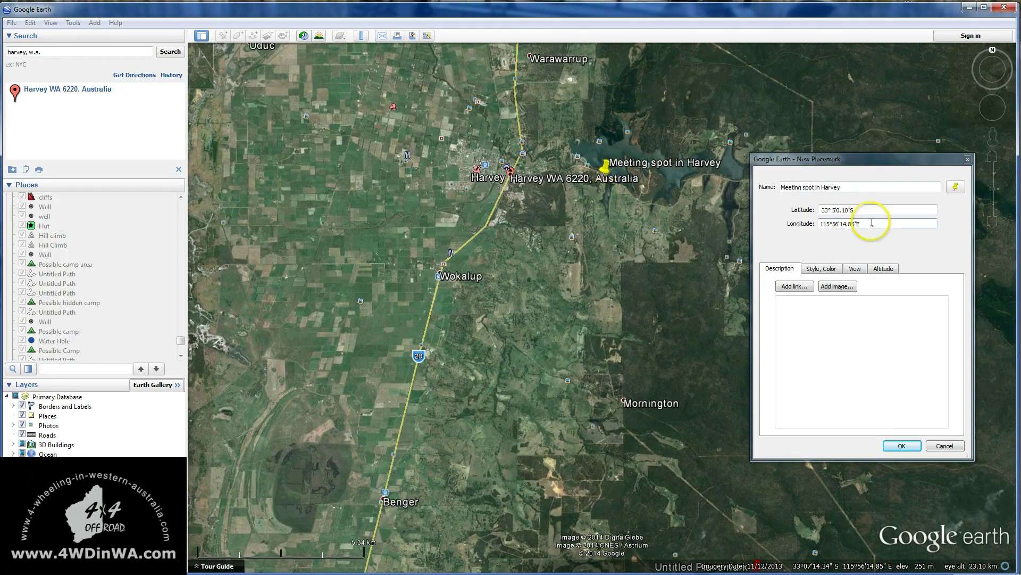
{"action": "left_click_drag", "start_coordinate": [873, 223], "coordinate": [759, 225]}
{"action": "type", "text": "115°54'20.35\"E"}
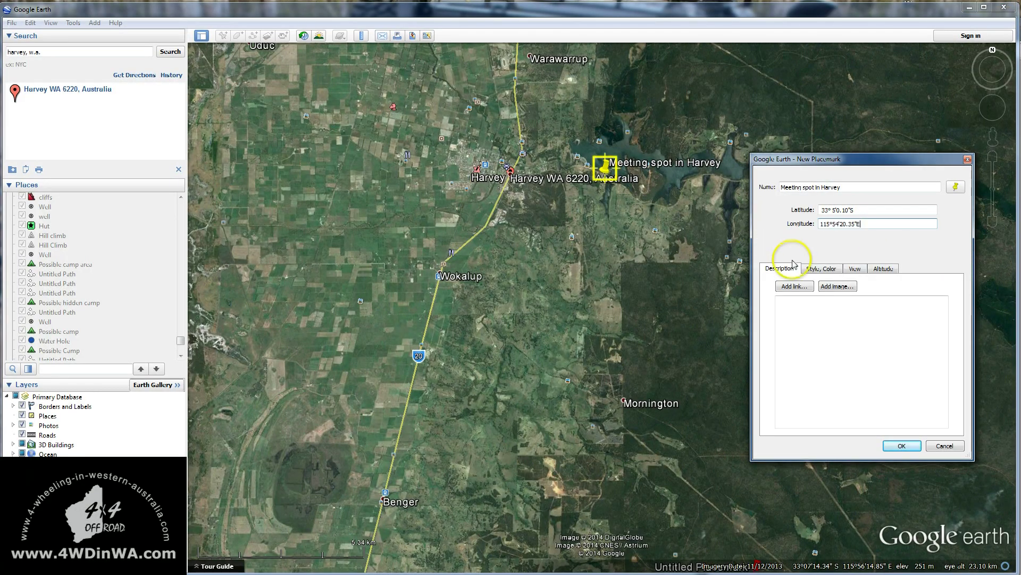
{"action": "left_click", "coordinate": [902, 446]}
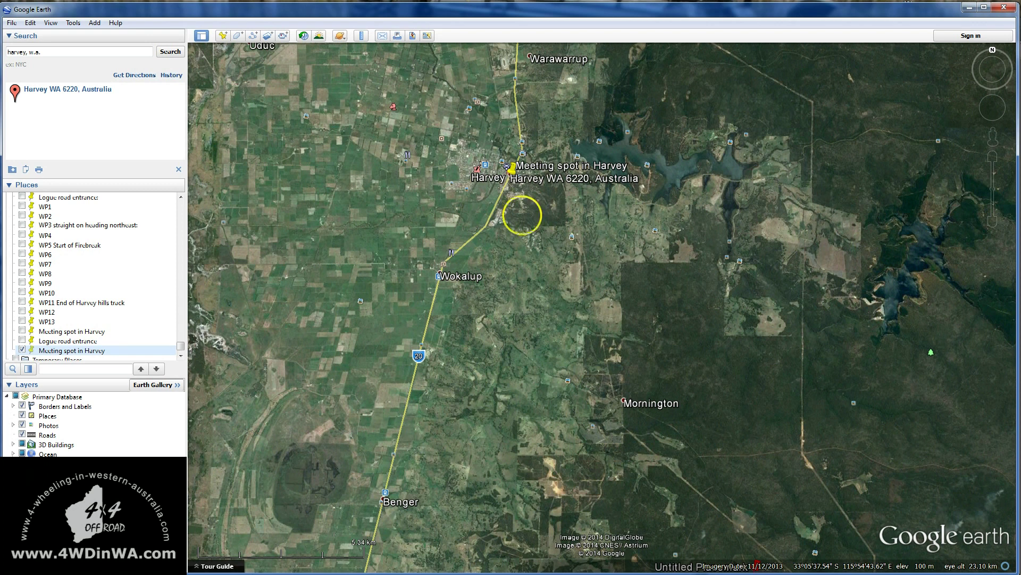
Start another new placemark and name it "Logue road entrance", copied from the website's waypoint list.
{"action": "left_click", "coordinate": [224, 37]}
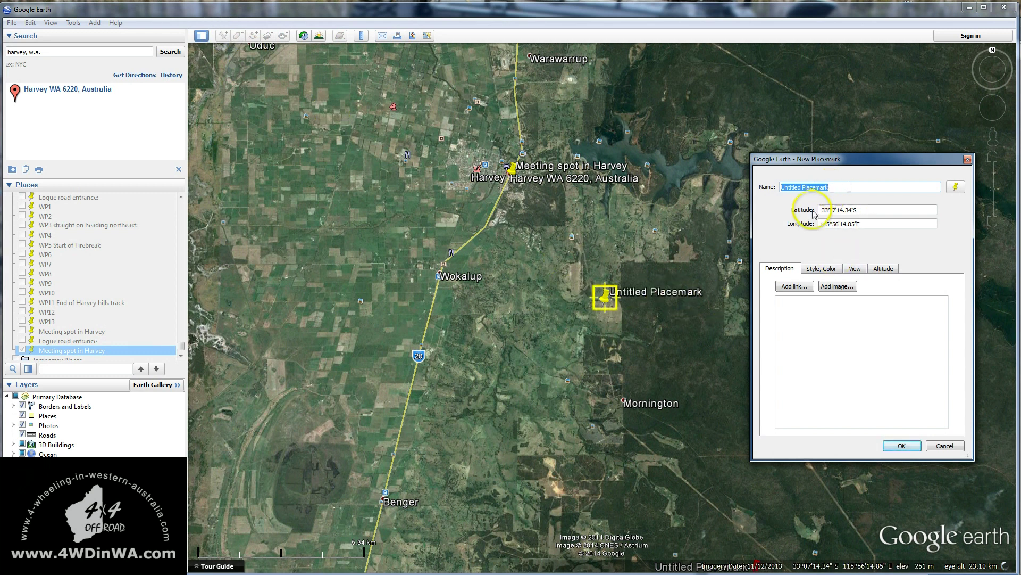
{"action": "key", "text": "alt+Tab"}
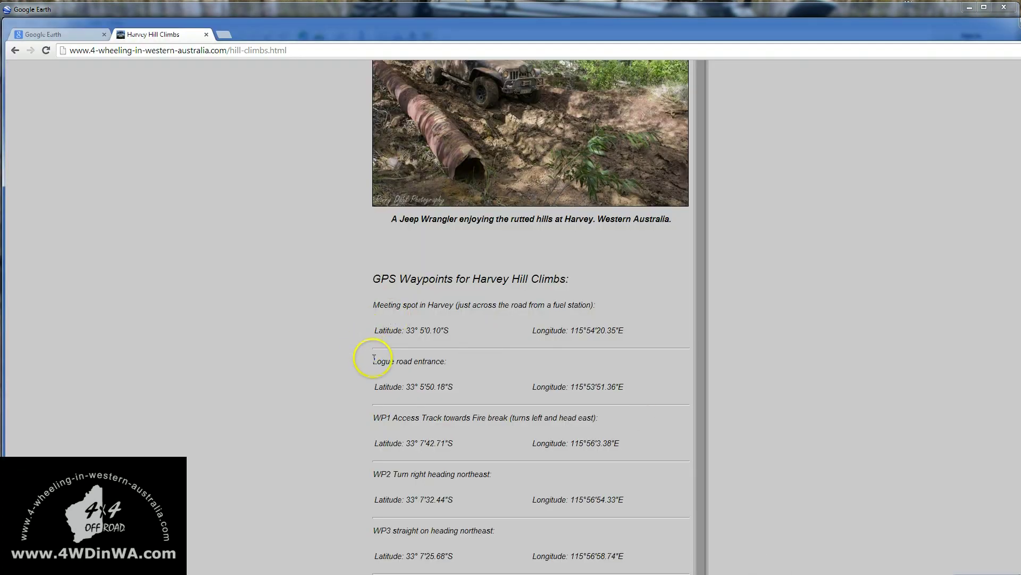
{"action": "left_click_drag", "start_coordinate": [436, 365], "coordinate": [442, 362]}
{"action": "key", "text": "ctrl+c"}
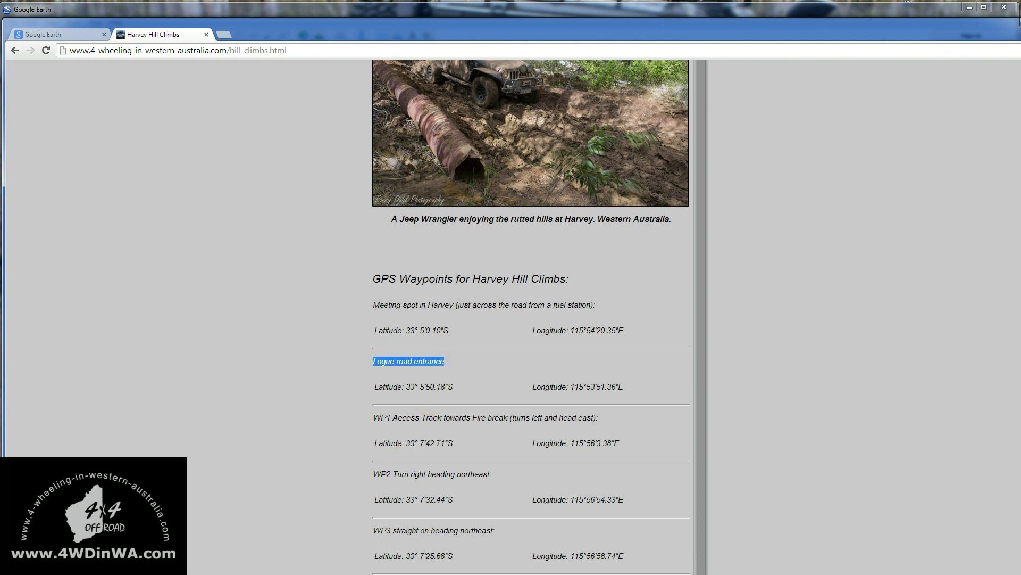
{"action": "key", "text": "alt+Tab"}
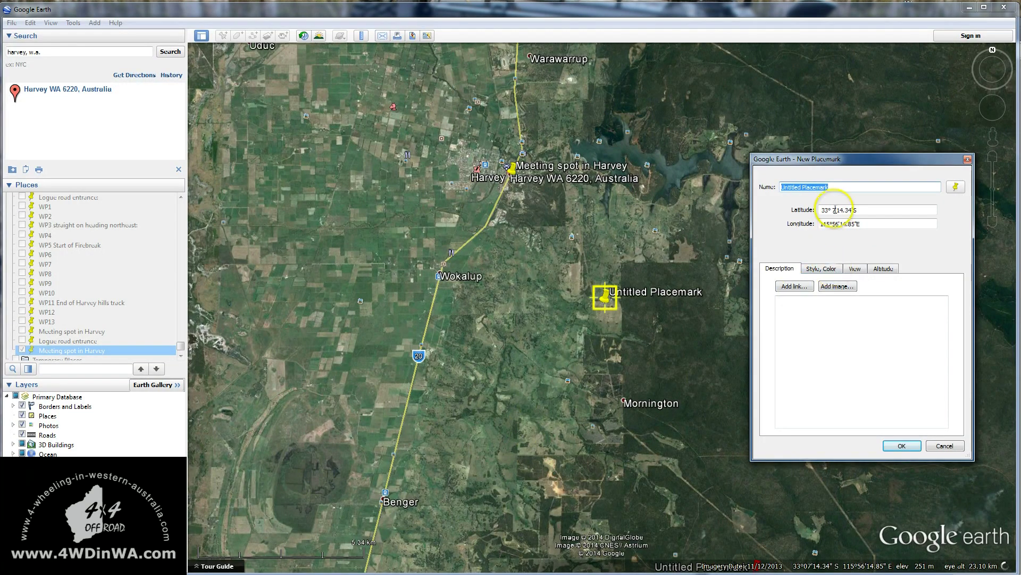
{"action": "left_click_drag", "start_coordinate": [832, 190], "coordinate": [761, 189]}
{"action": "key", "text": "ctrl+v"}
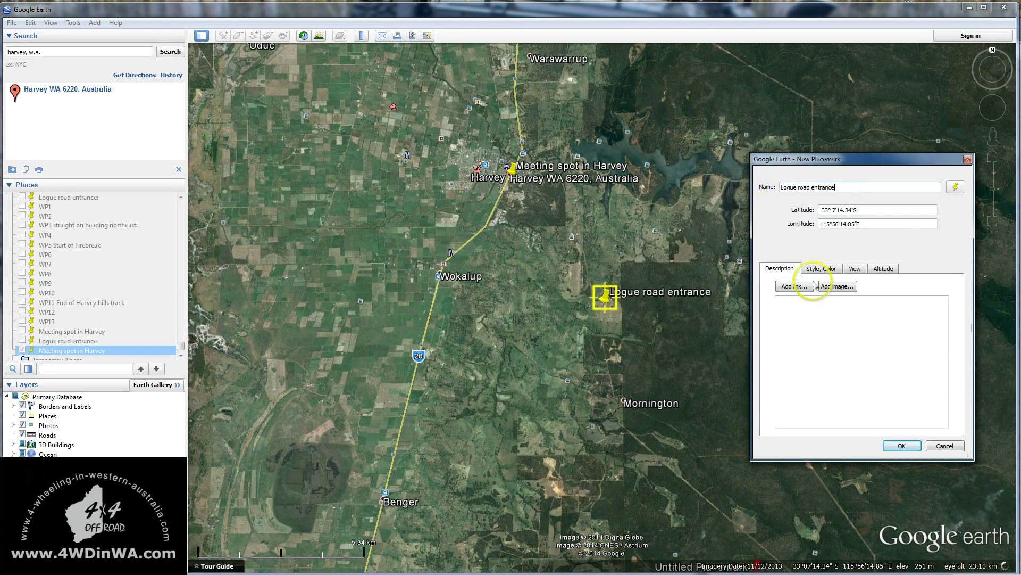
Set the Logue road entrance placemark's latitude to 33° 5'50.18"S and longitude to 115°53'51.36"E from the website, and save it.
{"action": "left_click", "coordinate": [900, 448]}
{"action": "key", "text": "alt+Tab"}
{"action": "left_click", "coordinate": [420, 326]}
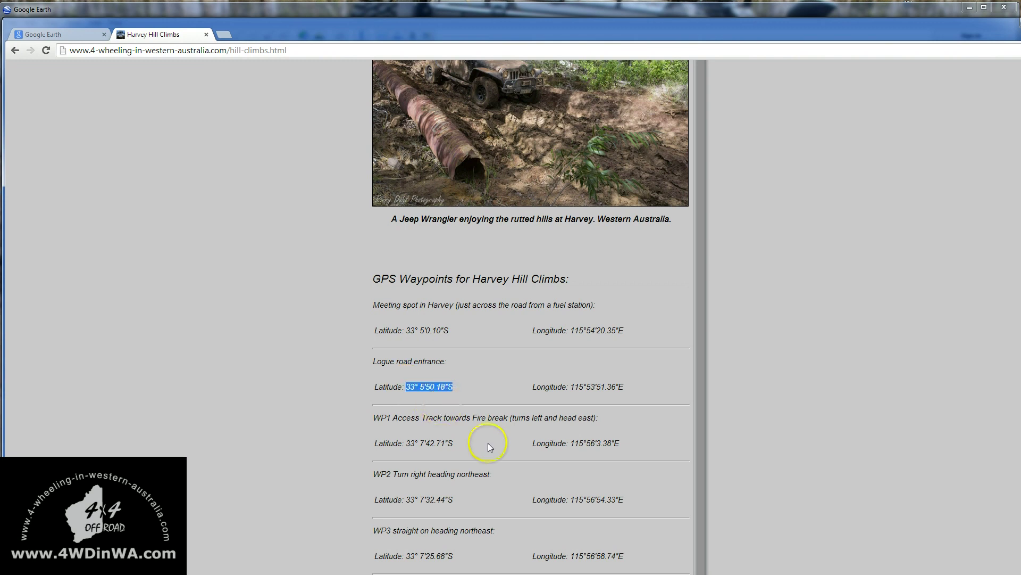
{"action": "key", "text": "alt+Tab"}
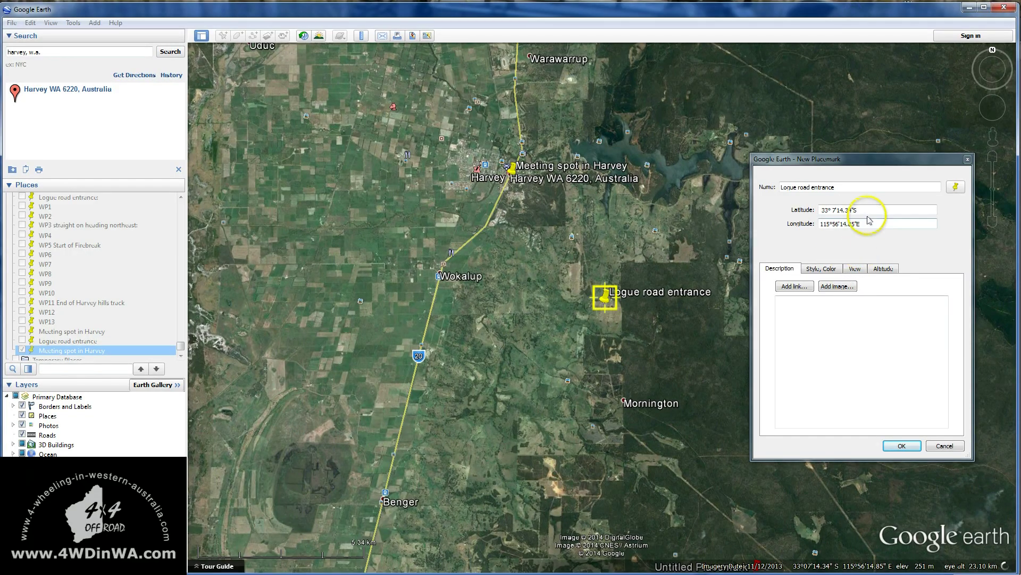
{"action": "left_click_drag", "start_coordinate": [865, 210], "coordinate": [808, 209]}
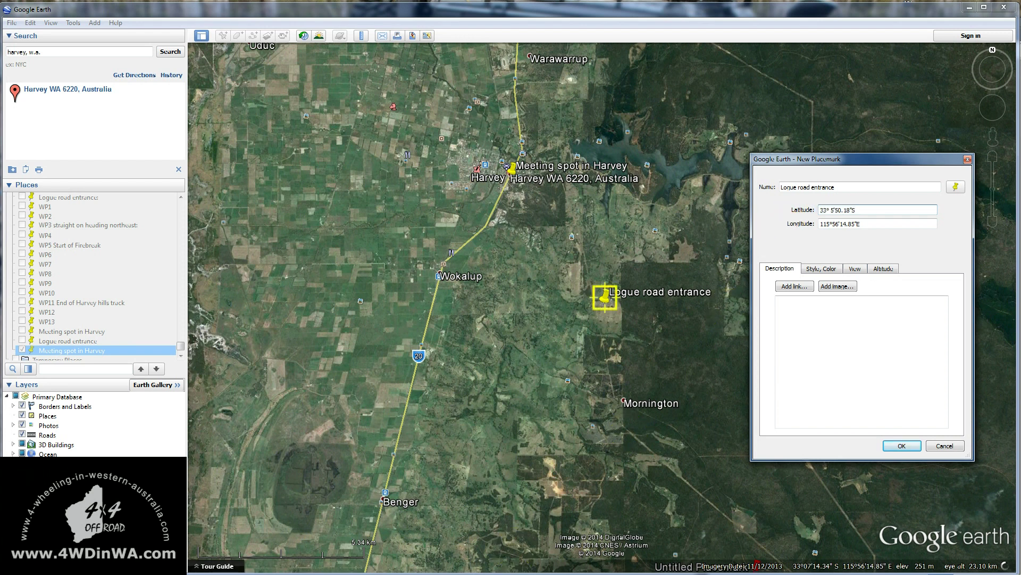
{"action": "key", "text": "alt+Tab"}
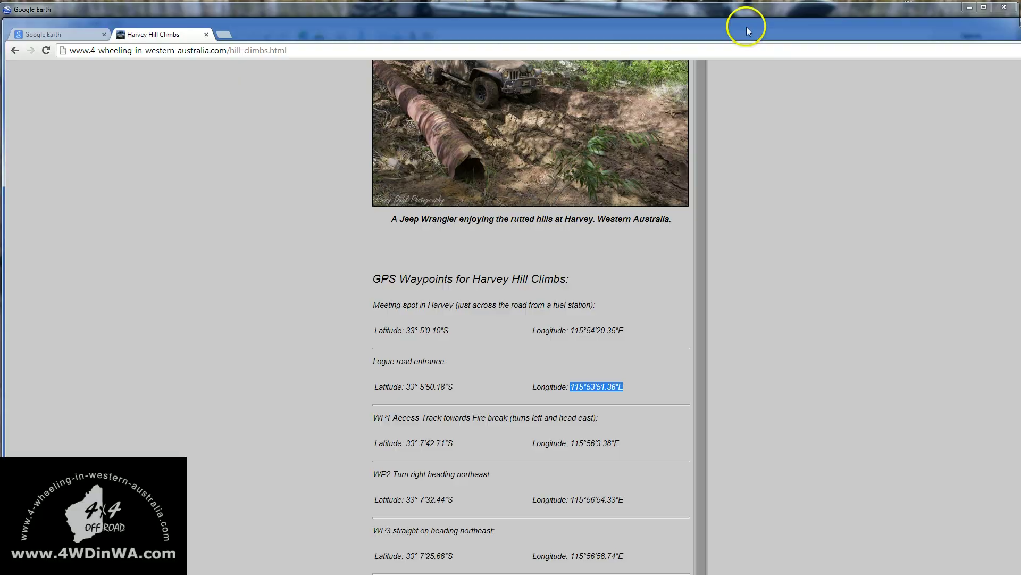
{"action": "key", "text": "alt+Tab"}
{"action": "left_click_drag", "start_coordinate": [885, 224], "coordinate": [766, 228]}
{"action": "type", "text": "115°53'51.36\"E"}
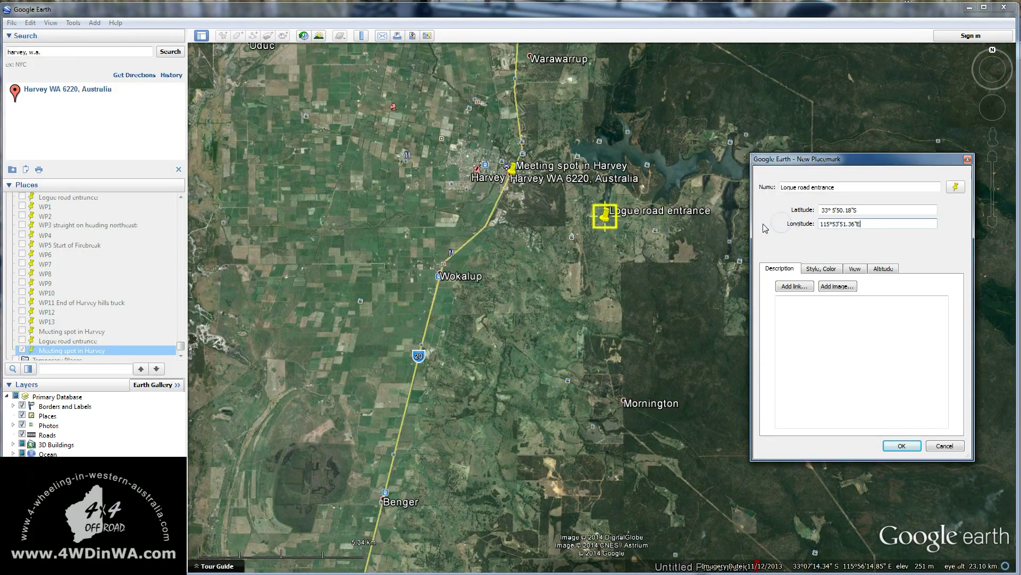
{"action": "left_click", "coordinate": [901, 445]}
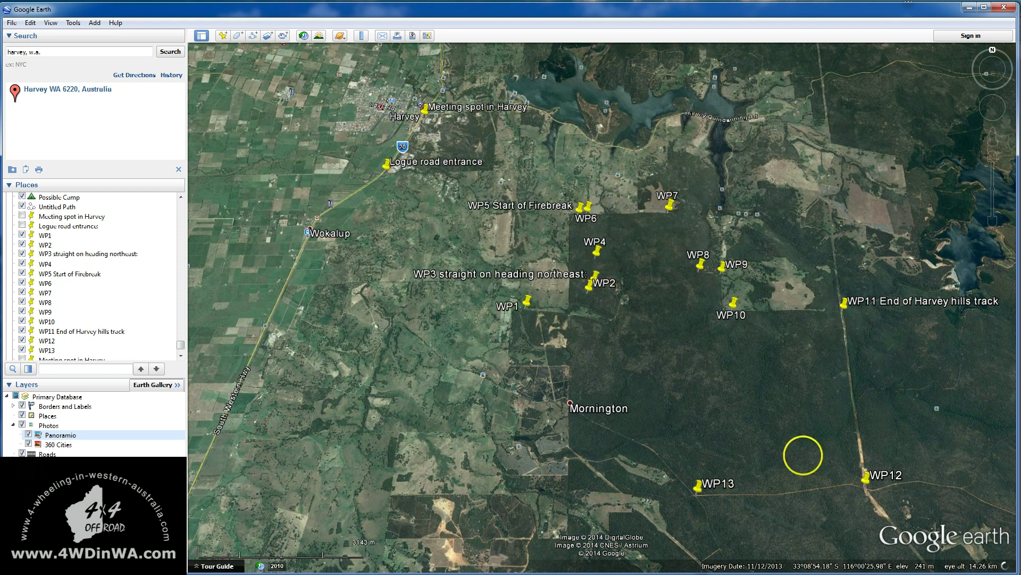
Examine the satellite imagery of the tracks and forest between WP1 and WP10.
{"action": "scroll", "coordinate": [611, 296], "scroll_direction": "up", "scroll_amount": 4}
{"action": "scroll", "coordinate": [604, 332], "scroll_direction": "up", "scroll_amount": 2}
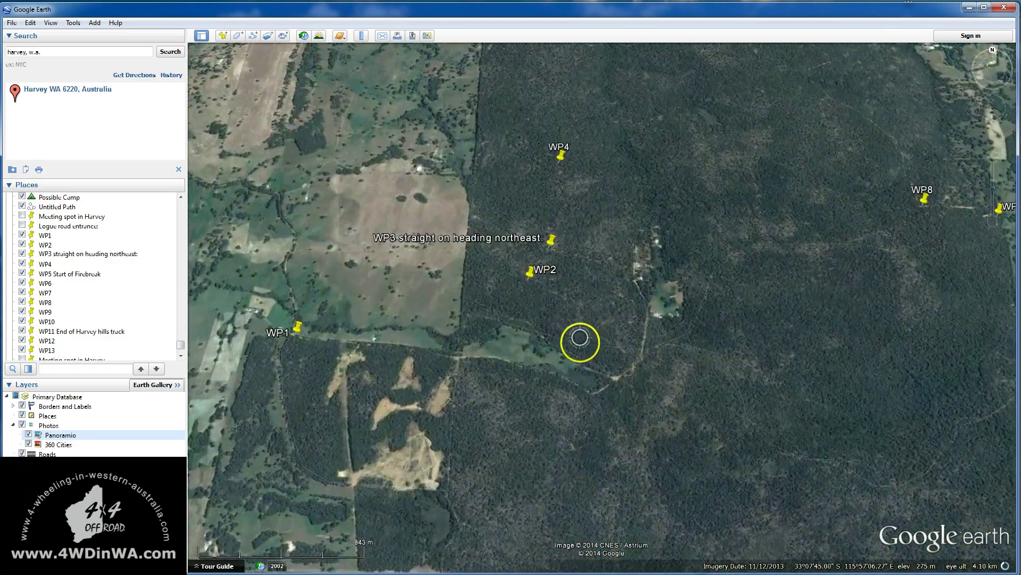
{"action": "left_click_drag", "start_coordinate": [590, 201], "coordinate": [608, 422]}
{"action": "left_click_drag", "start_coordinate": [831, 278], "coordinate": [564, 123]}
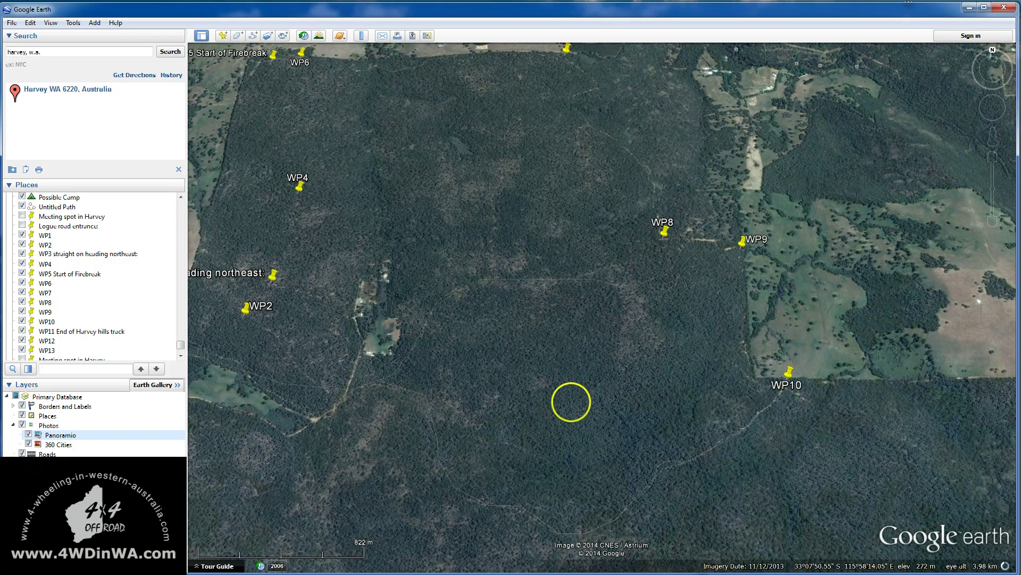
{"action": "left_click_drag", "start_coordinate": [454, 376], "coordinate": [609, 348]}
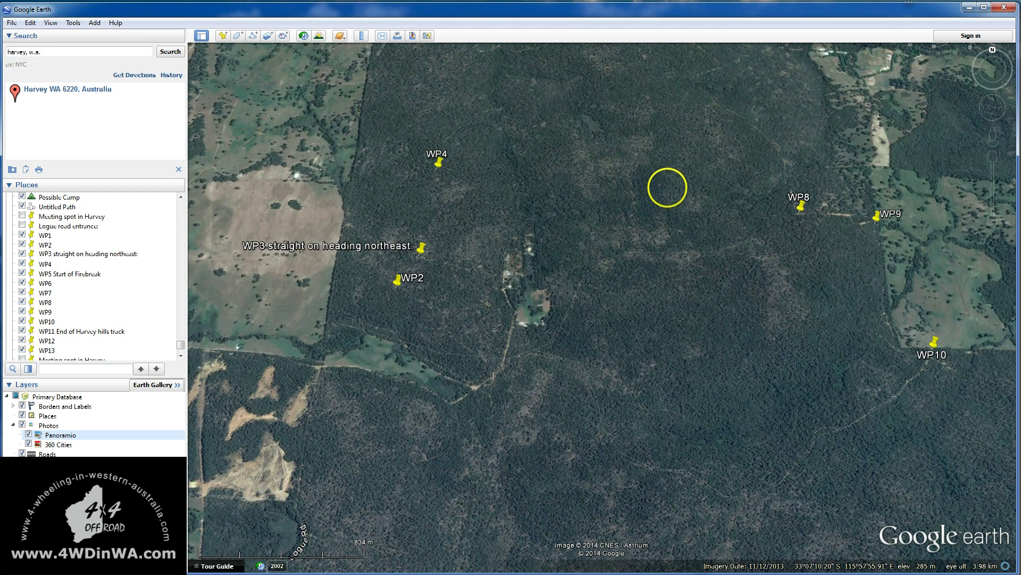
{"action": "left_click_drag", "start_coordinate": [541, 137], "coordinate": [659, 230]}
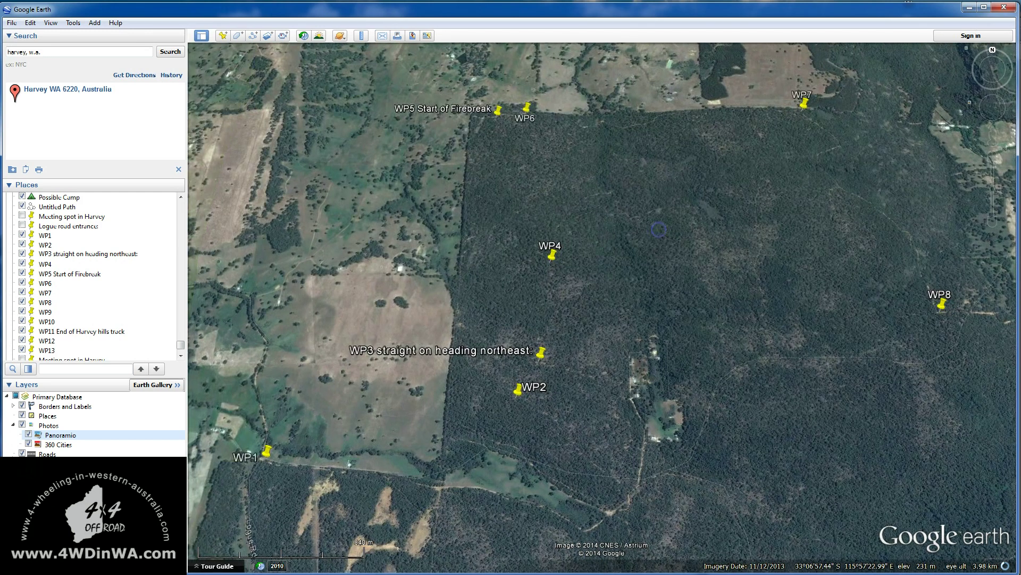
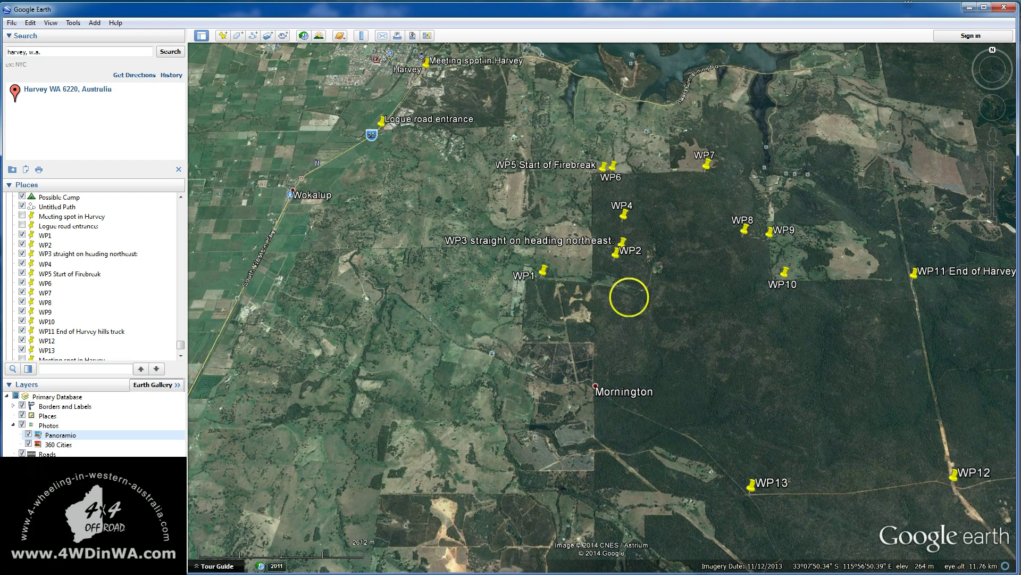
Follow the Harvey Hill Climbs route on the map from WP1 through the firebreak to WP10, and view all the waypoints together.
{"action": "scroll", "coordinate": [609, 183], "scroll_direction": "up", "scroll_amount": 3}
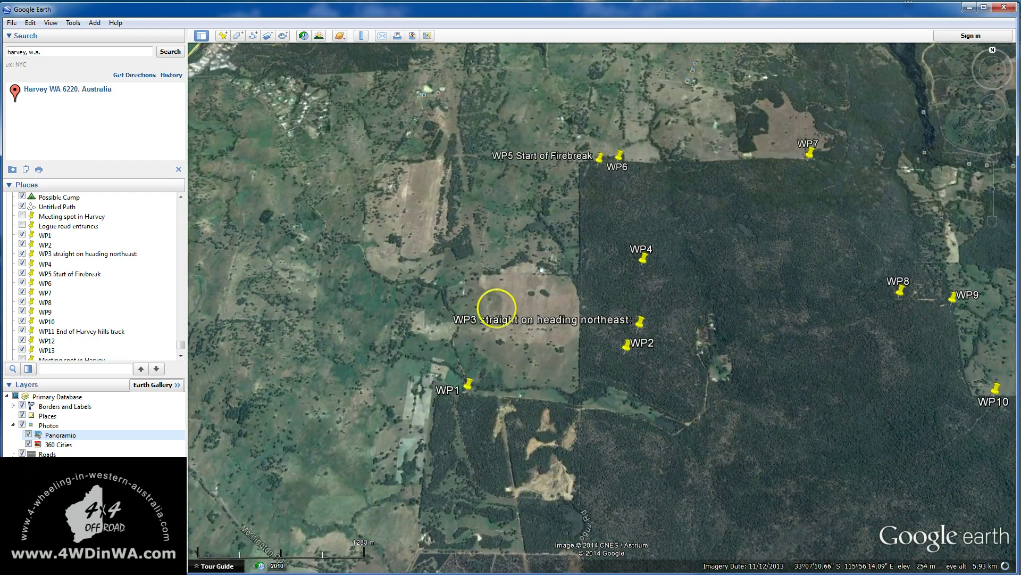
{"action": "scroll", "coordinate": [510, 373], "scroll_direction": "up", "scroll_amount": 3}
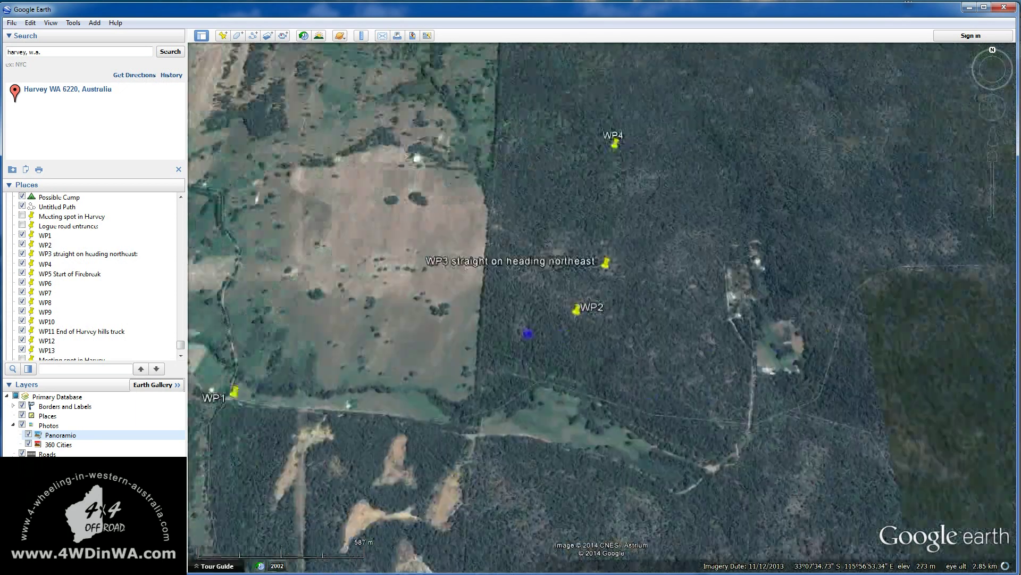
{"action": "left_click", "coordinate": [552, 244]}
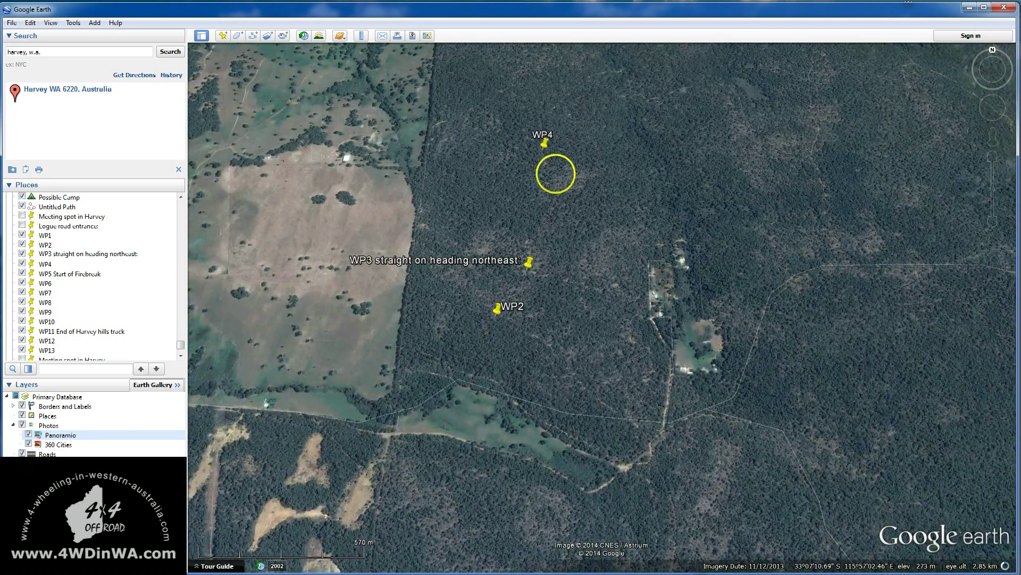
{"action": "left_click_drag", "start_coordinate": [555, 173], "coordinate": [570, 263]}
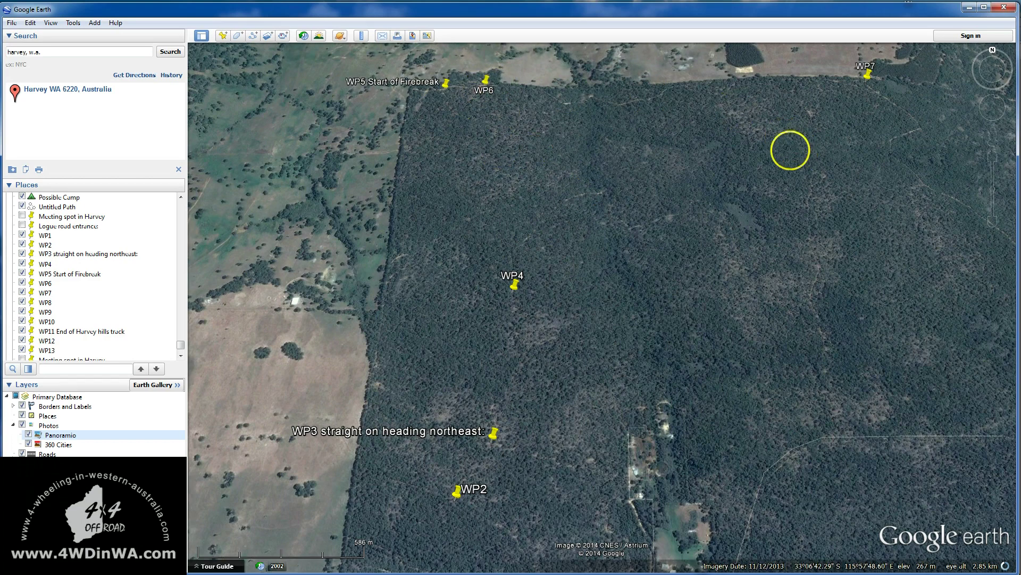
{"action": "left_click_drag", "start_coordinate": [849, 220], "coordinate": [585, 239]}
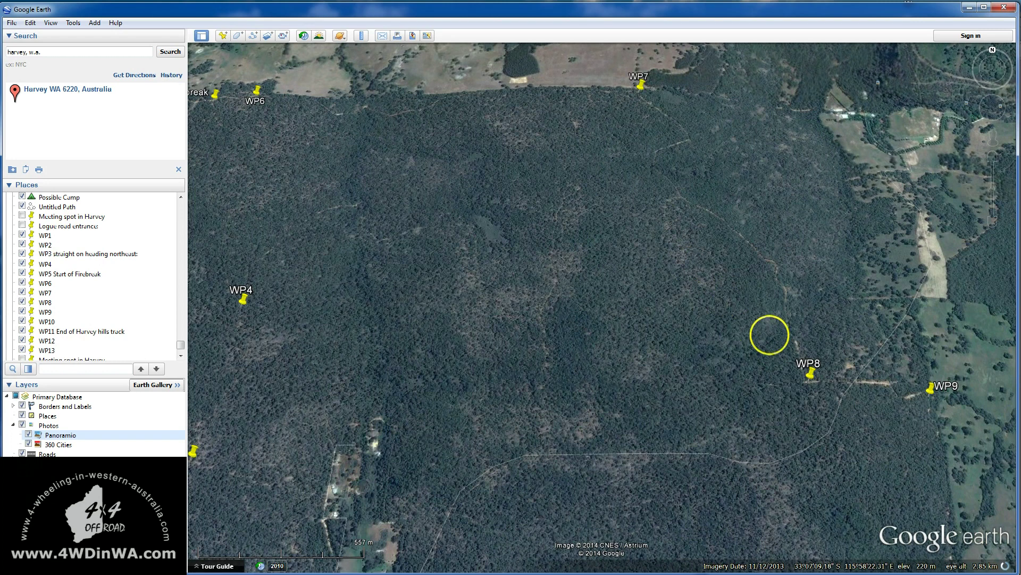
{"action": "left_click_drag", "start_coordinate": [784, 400], "coordinate": [709, 323]}
{"action": "left_click_drag", "start_coordinate": [825, 422], "coordinate": [677, 258]}
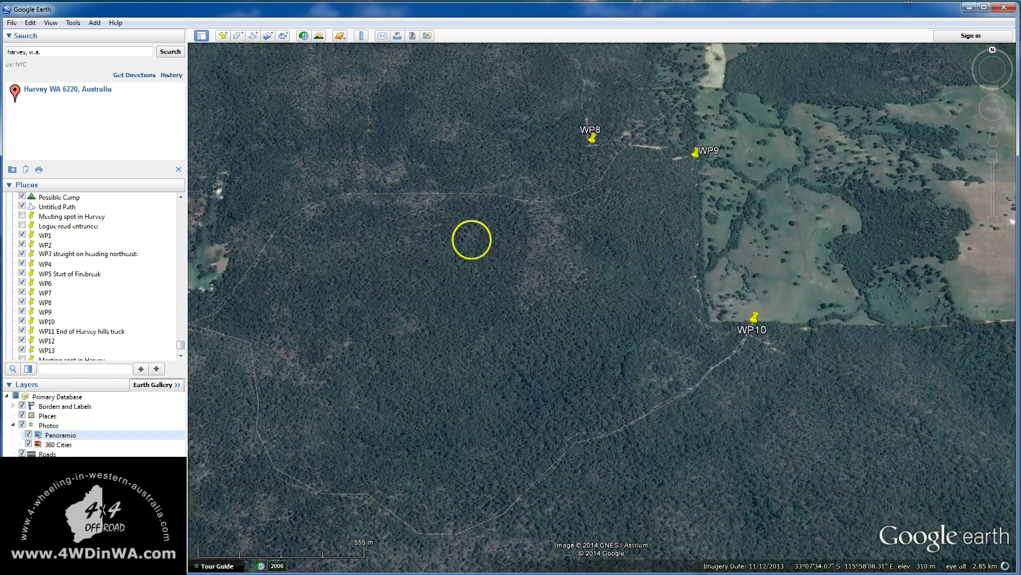
{"action": "left_click_drag", "start_coordinate": [420, 167], "coordinate": [491, 244]}
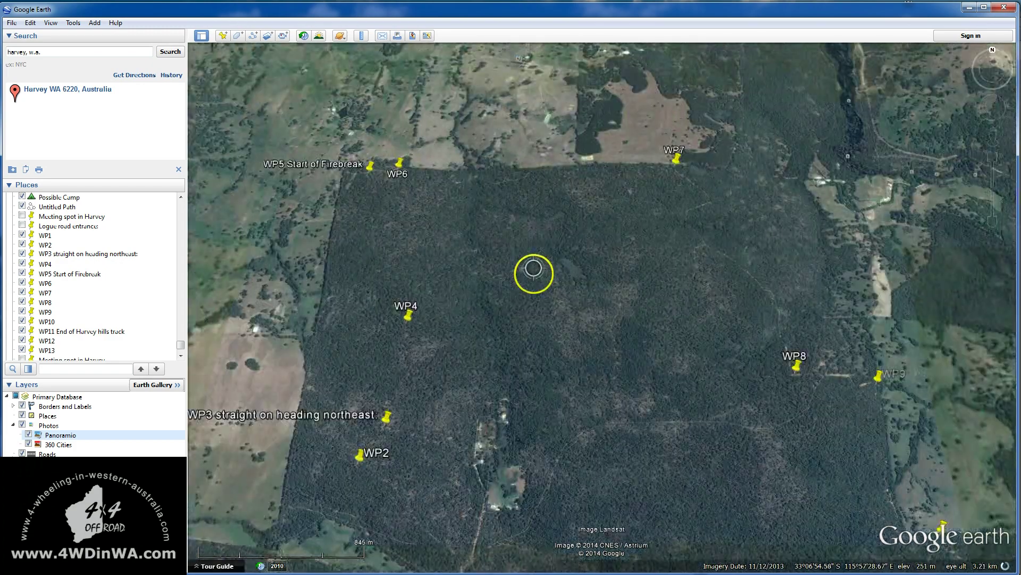
{"action": "scroll", "coordinate": [534, 269], "scroll_direction": "down", "scroll_amount": 3}
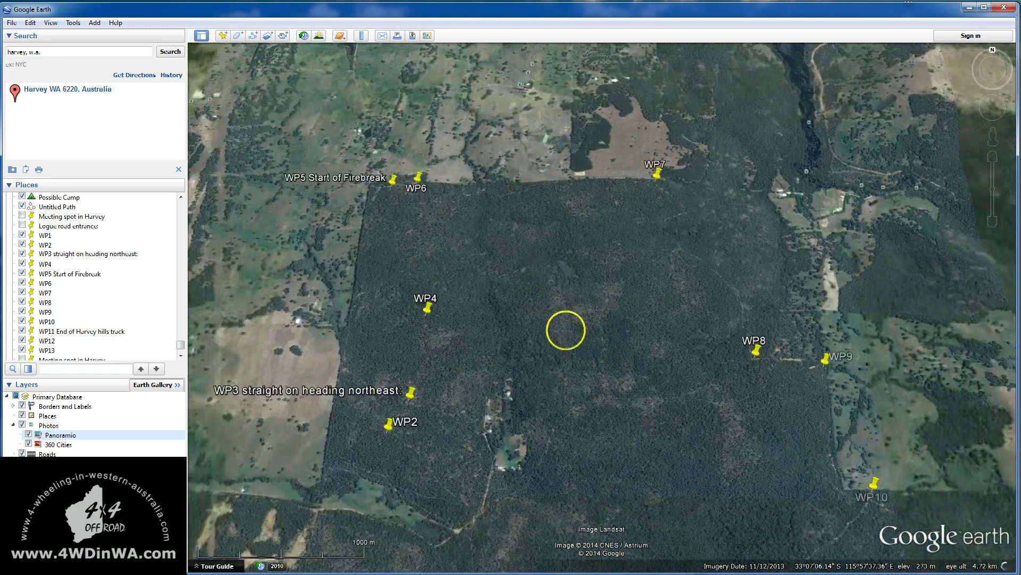
{"action": "left_click_drag", "start_coordinate": [646, 405], "coordinate": [579, 365]}
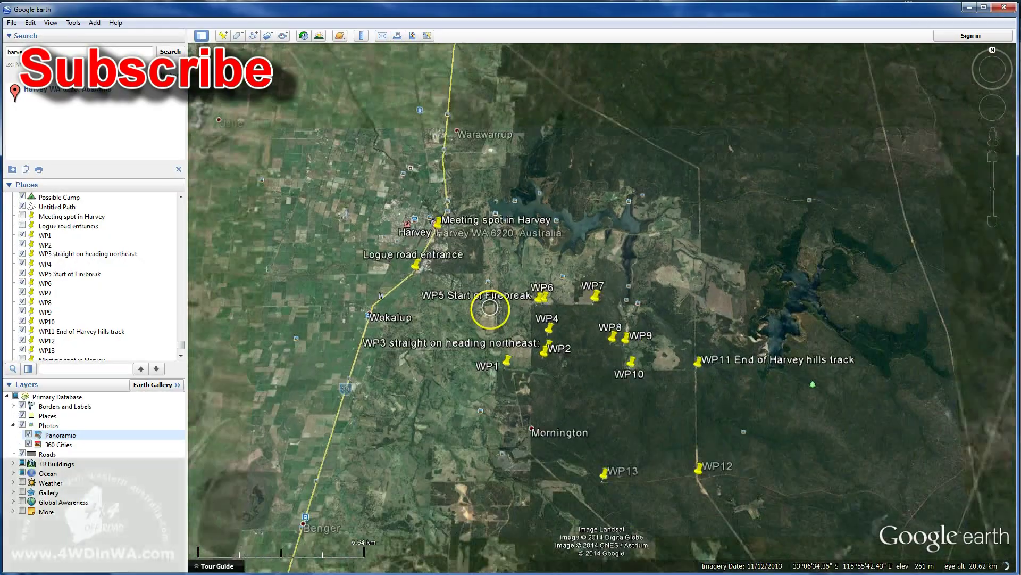
{"action": "scroll", "coordinate": [490, 303], "scroll_direction": "down", "scroll_amount": 5}
Switch to the browser and view the YouTube channel, the 4 wheeling in Western Australia website, its Facebook page and its Google+ community.
{"action": "left_click", "coordinate": [283, 556]}
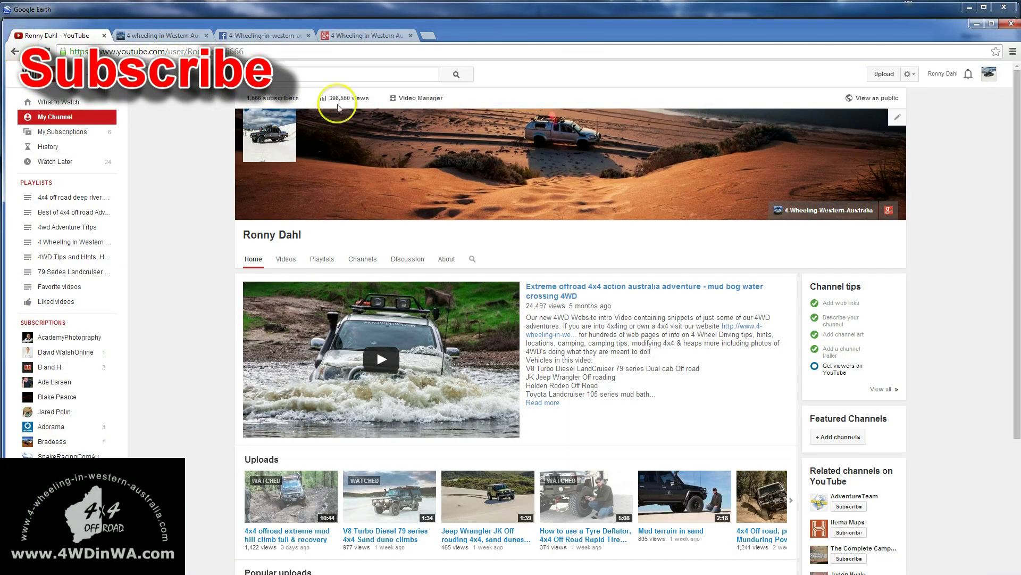
{"action": "left_click", "coordinate": [141, 35]}
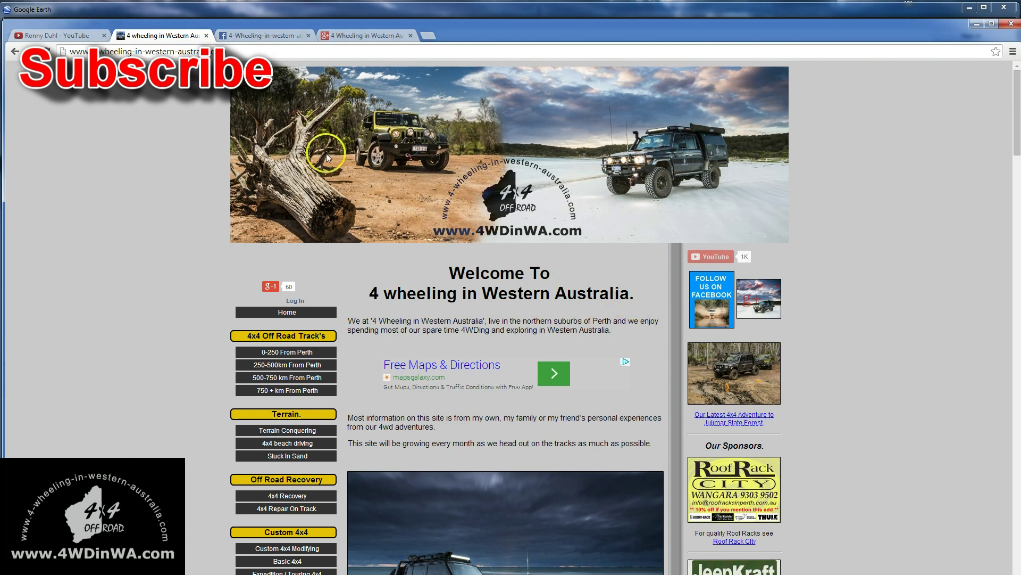
{"action": "left_click", "coordinate": [256, 35]}
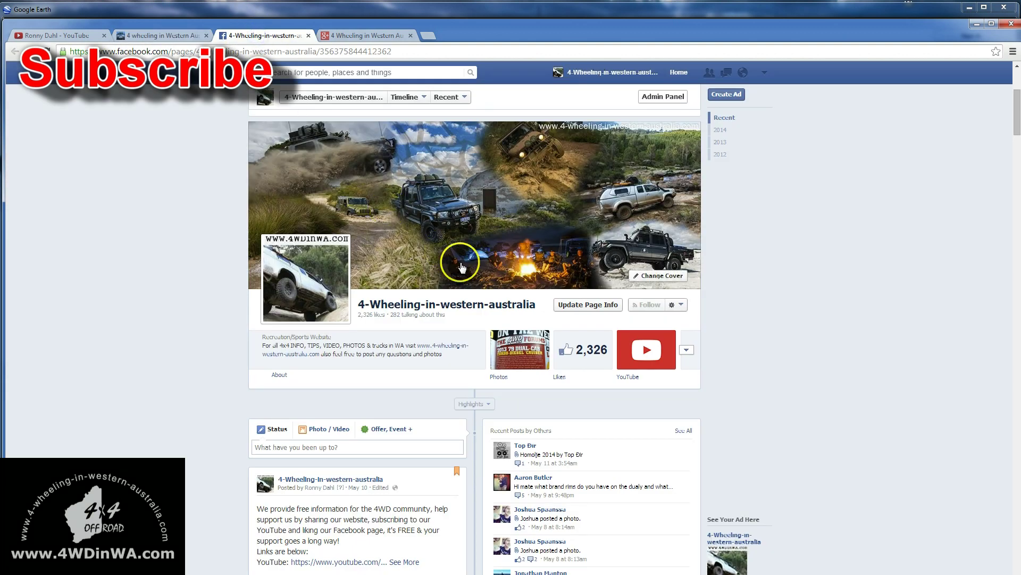
{"action": "left_click", "coordinate": [365, 36]}
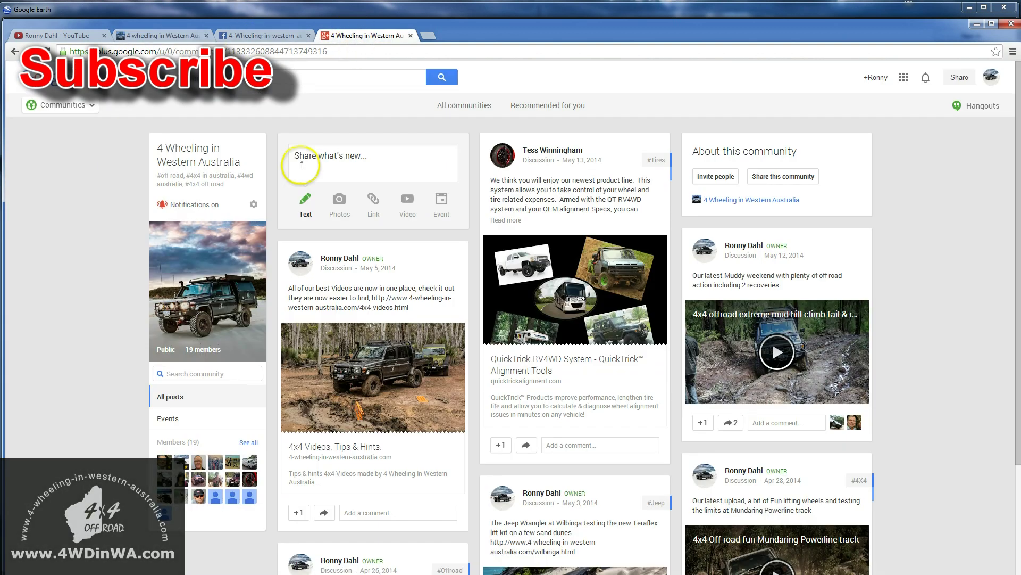